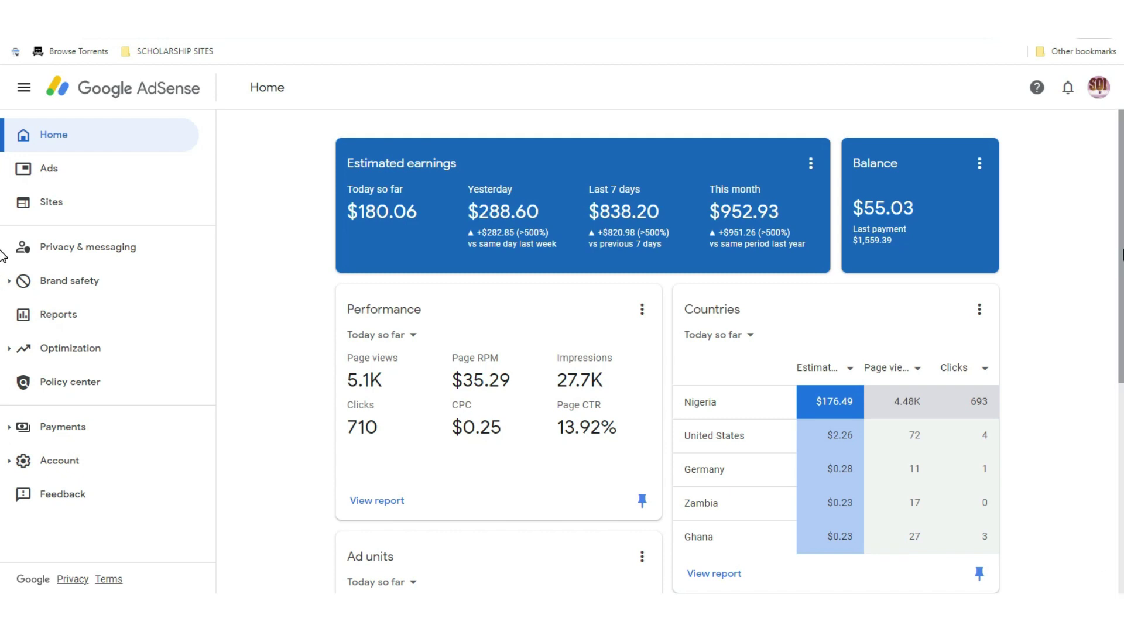
# Scroll through the AdSense Home page to review today's page views, clicks and top countries
pyautogui.scroll(-2, 2, 256)
pyautogui.scroll(2, 2, 234)
pyautogui.scroll(-2, 2, 211)
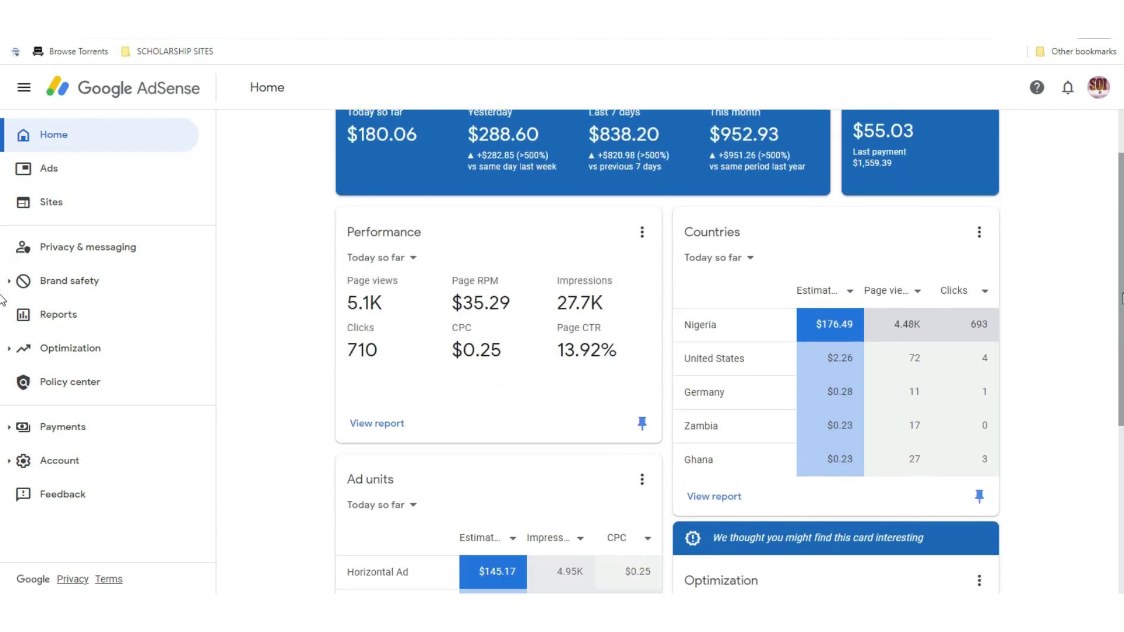
pyautogui.scroll(2, 3, 199)
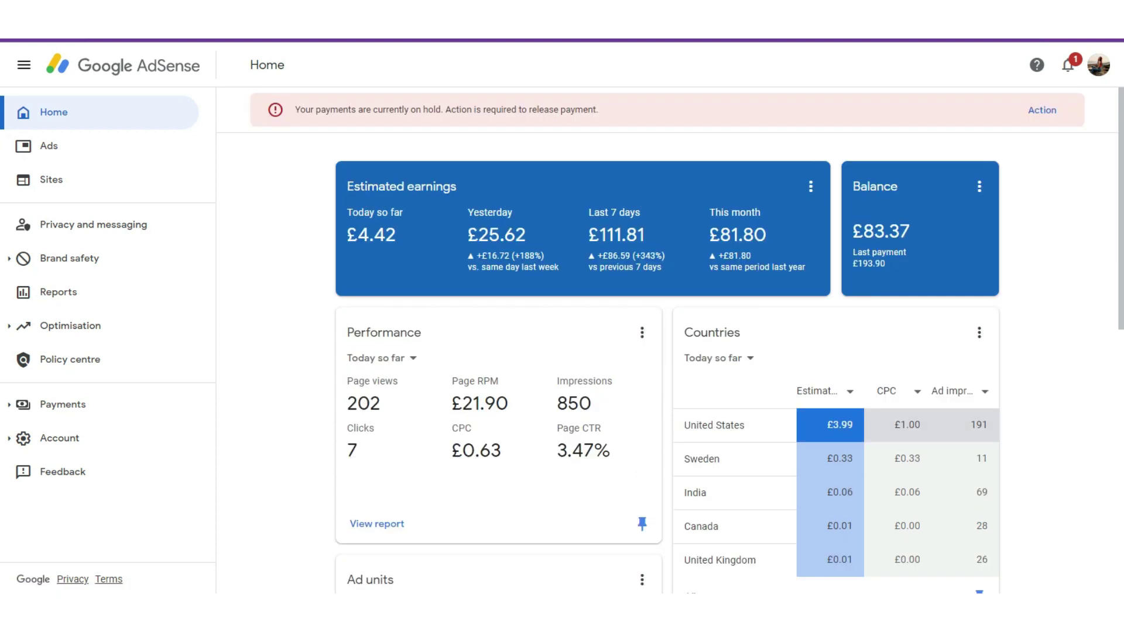
# Switch to the UK AdSense window and open Payments info from the payments-on-hold banner
pyautogui.moveTo(668, 603)
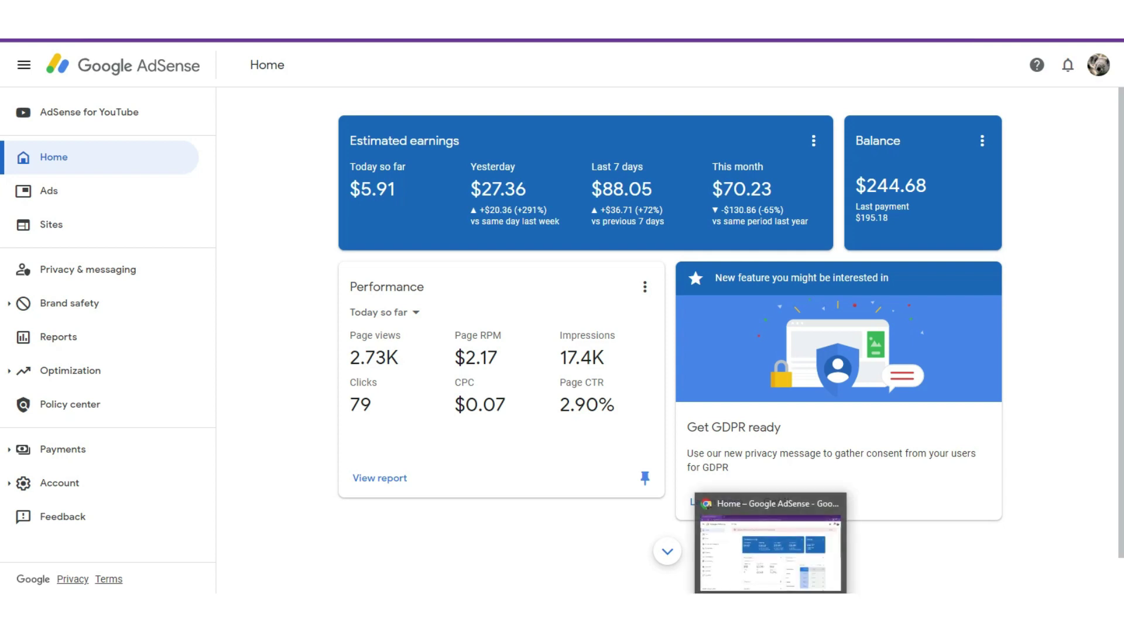
pyautogui.click(771, 577)
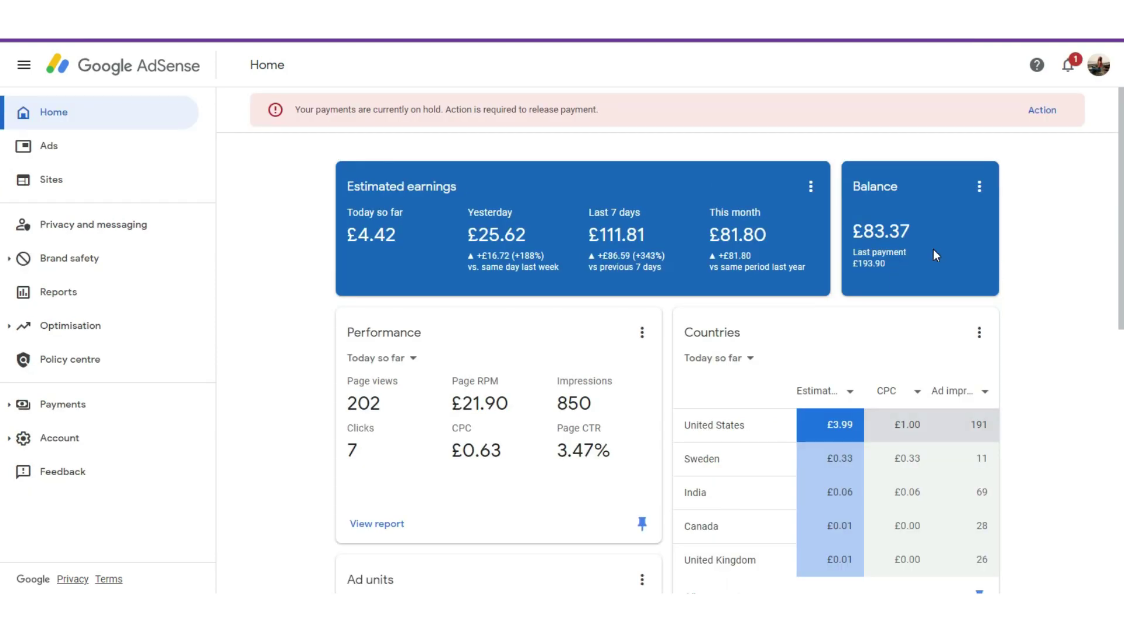
pyautogui.click(1043, 116)
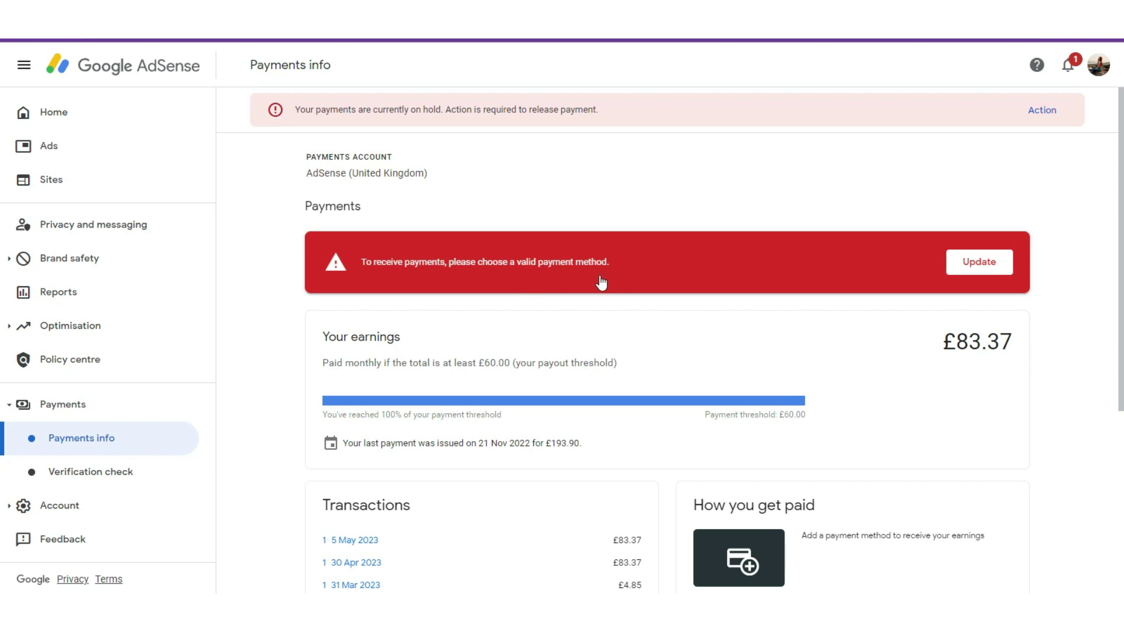
# Start adding a new UK bank account as the primary payment method
pyautogui.scroll(-3, 2, 337)
pyautogui.click(869, 470)
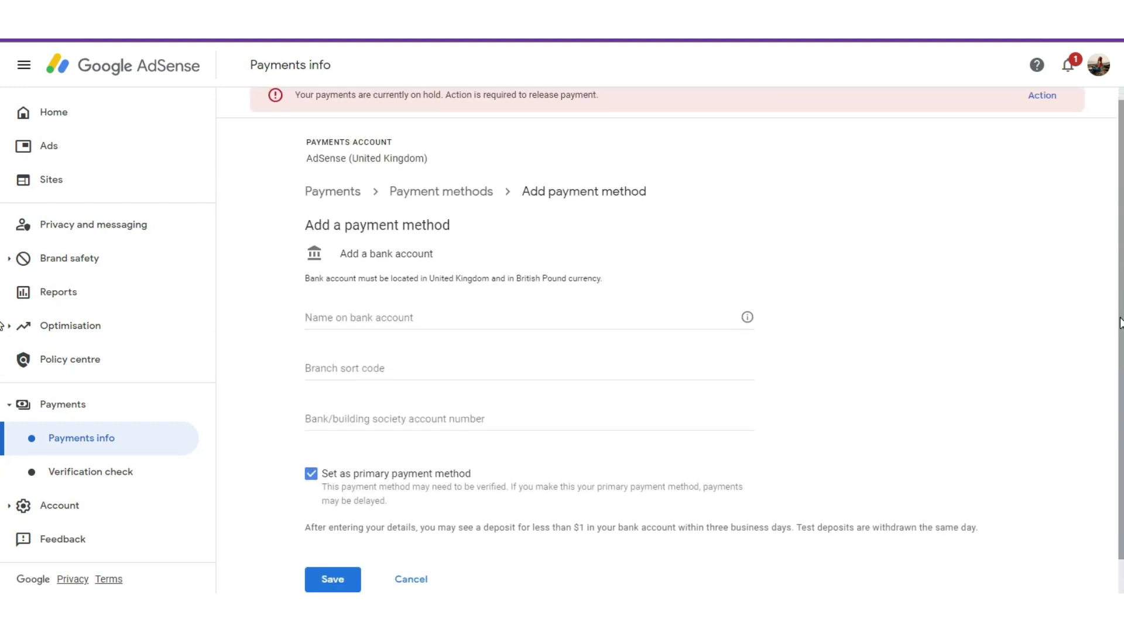
pyautogui.scroll(-1, 1118, 349)
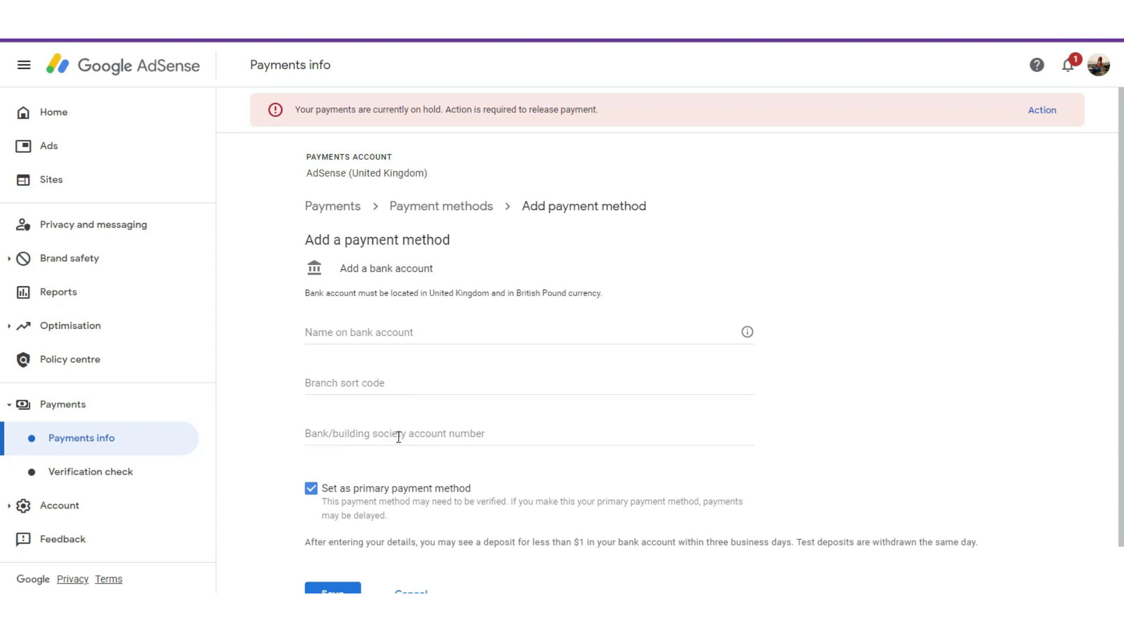
# Leave the bank account number field empty so it is flagged as required
pyautogui.click(397, 436)
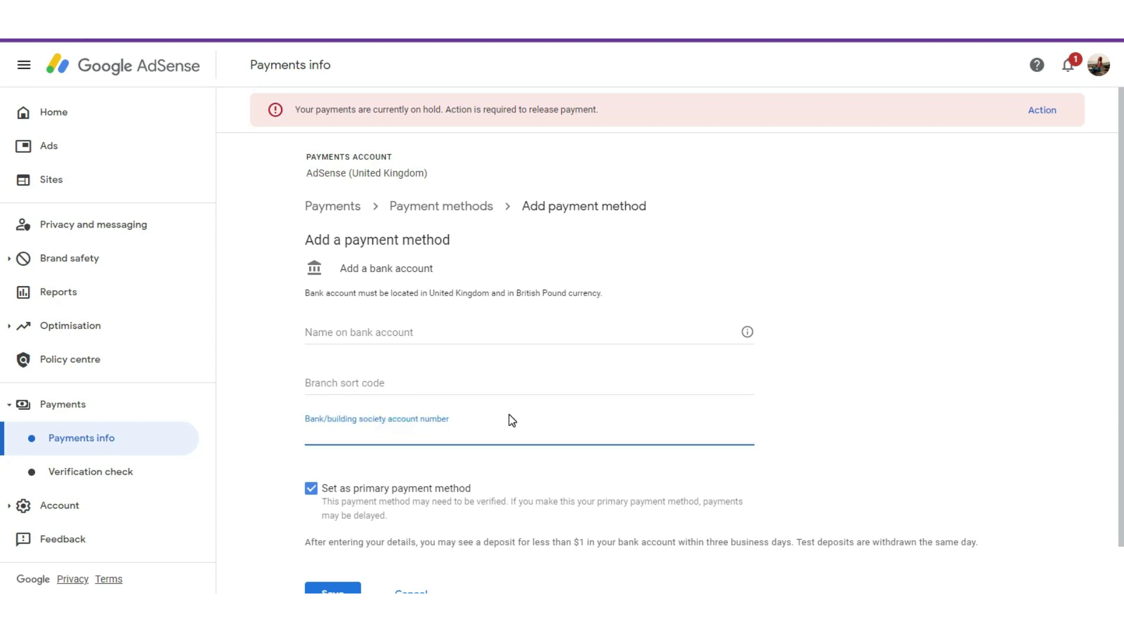
pyautogui.click(960, 358)
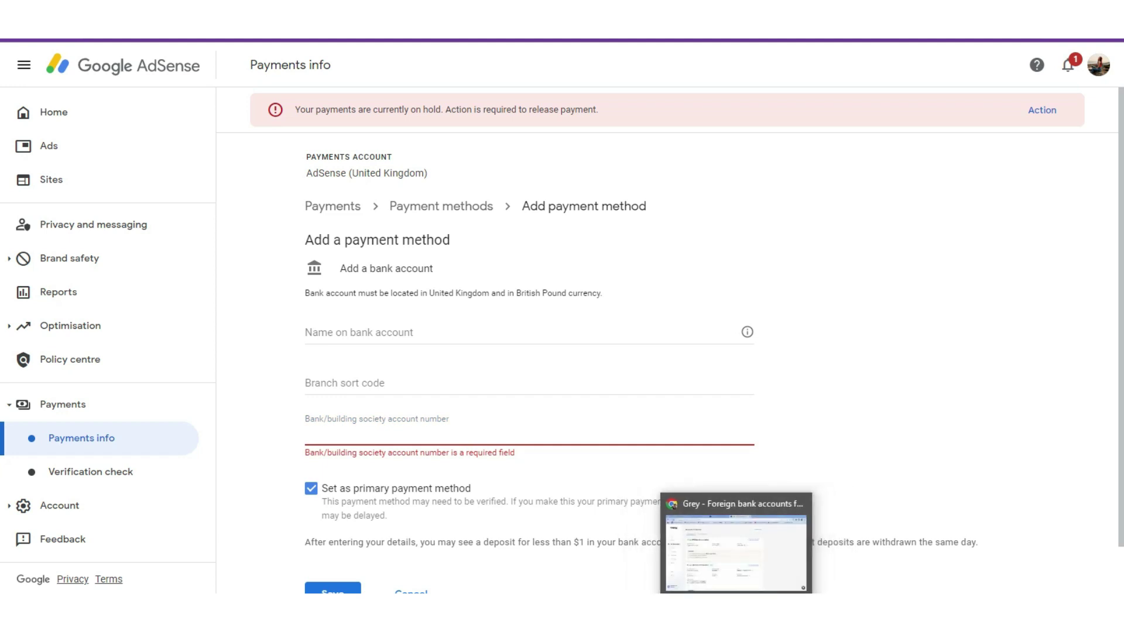
# In the Grey window, check Payoneer's Receiving accounts tab, then return to Grey's Accounts & Reports
pyautogui.click(736, 603)
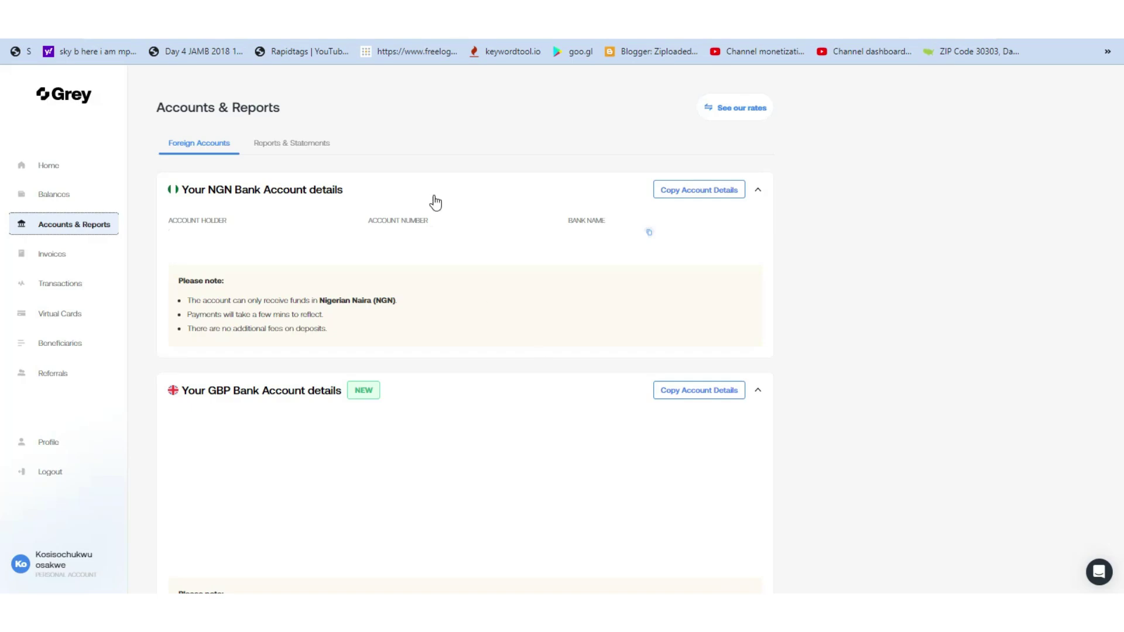
pyautogui.hotkey('ctrl', 'Tab')
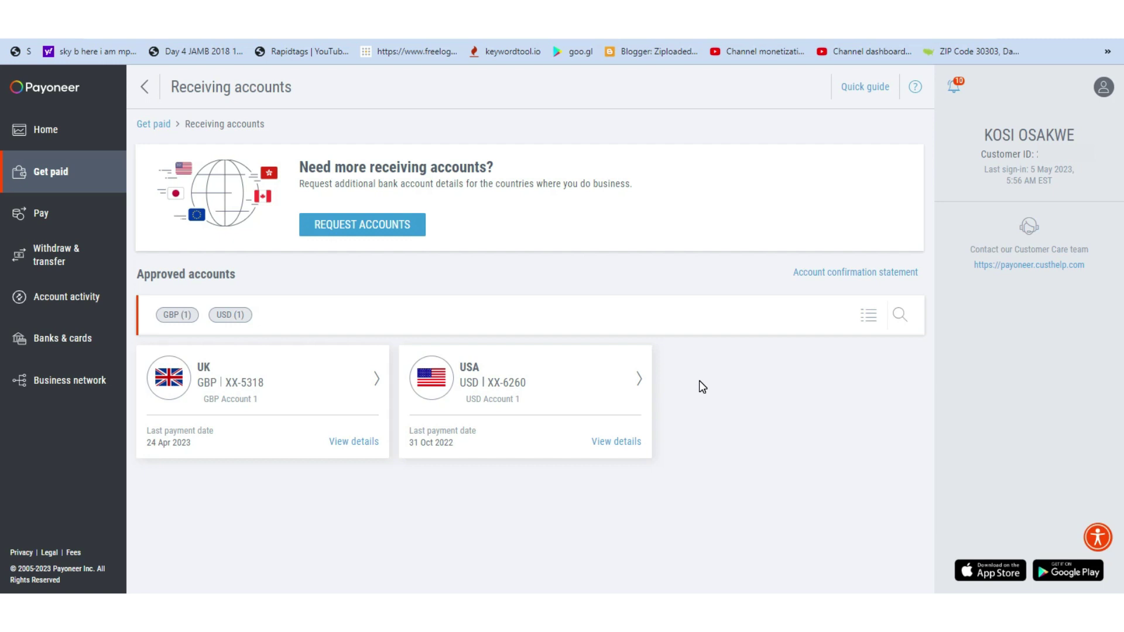
pyautogui.hotkey('ctrl', 'a')
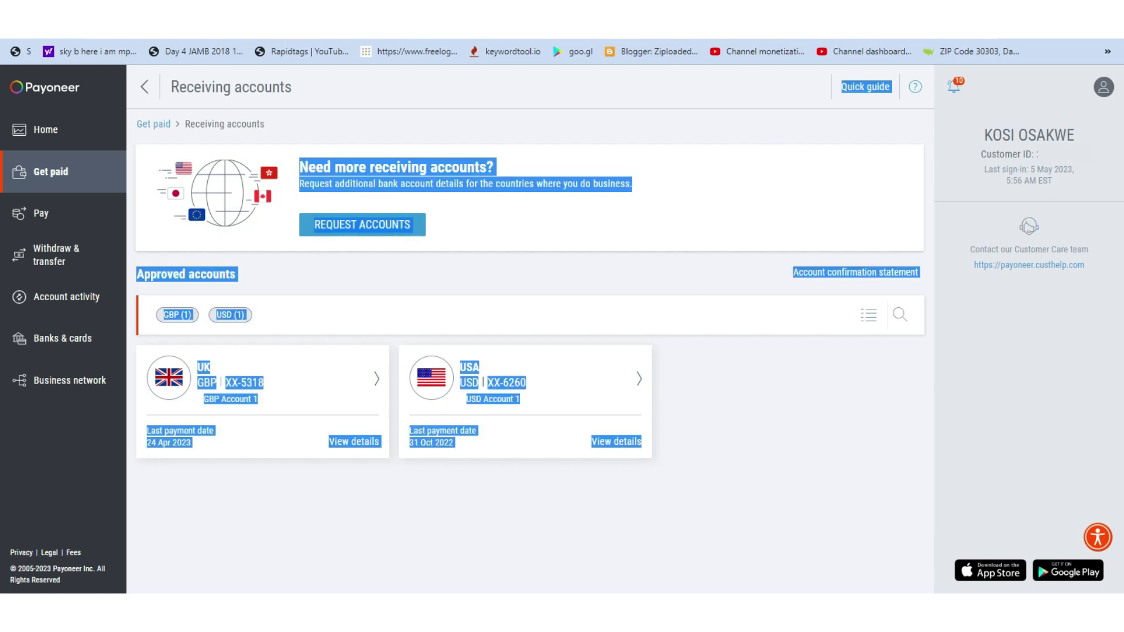
pyautogui.hotkey('ctrl', 'Tab')
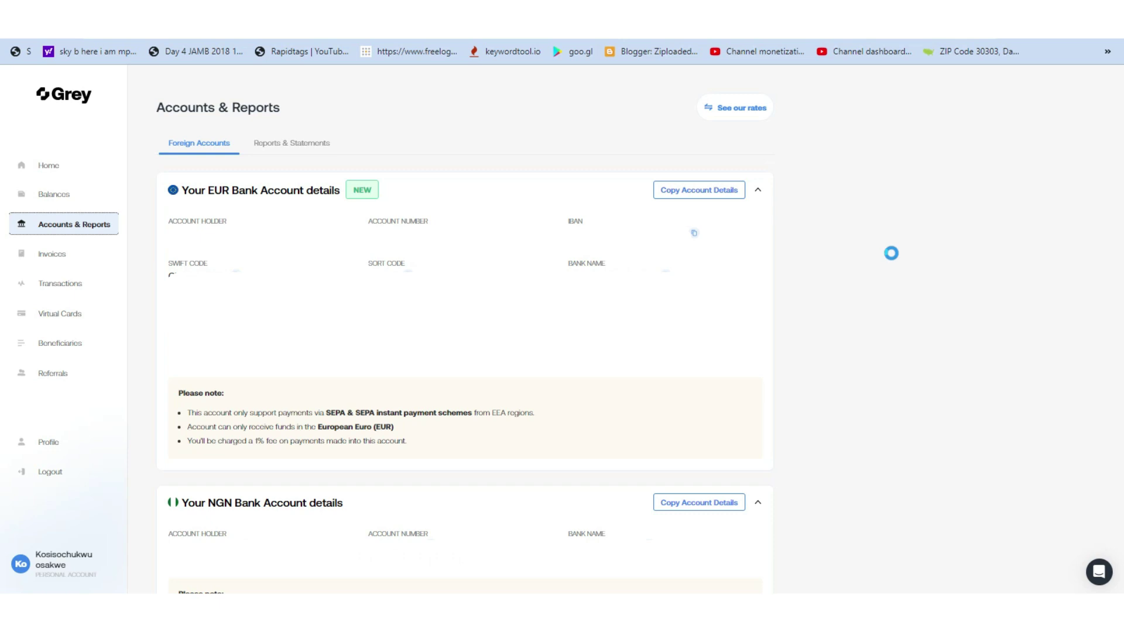
# Go to Payoneer's Get paid section and list the UK GBP and USA USD receiving accounts
pyautogui.click(722, 199)
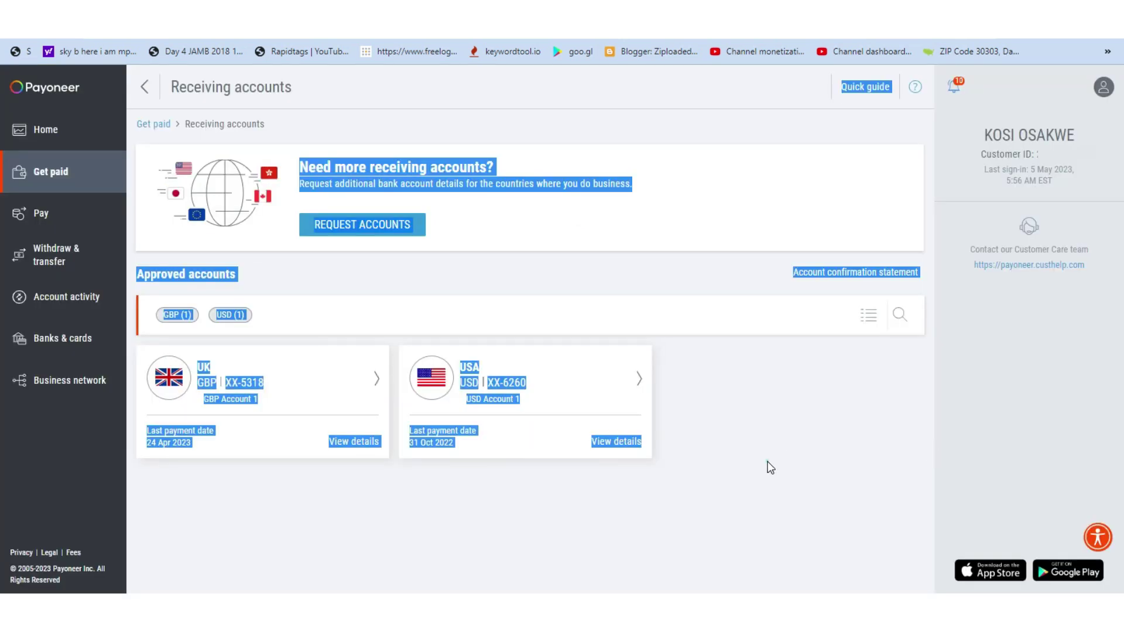
pyautogui.click(771, 468)
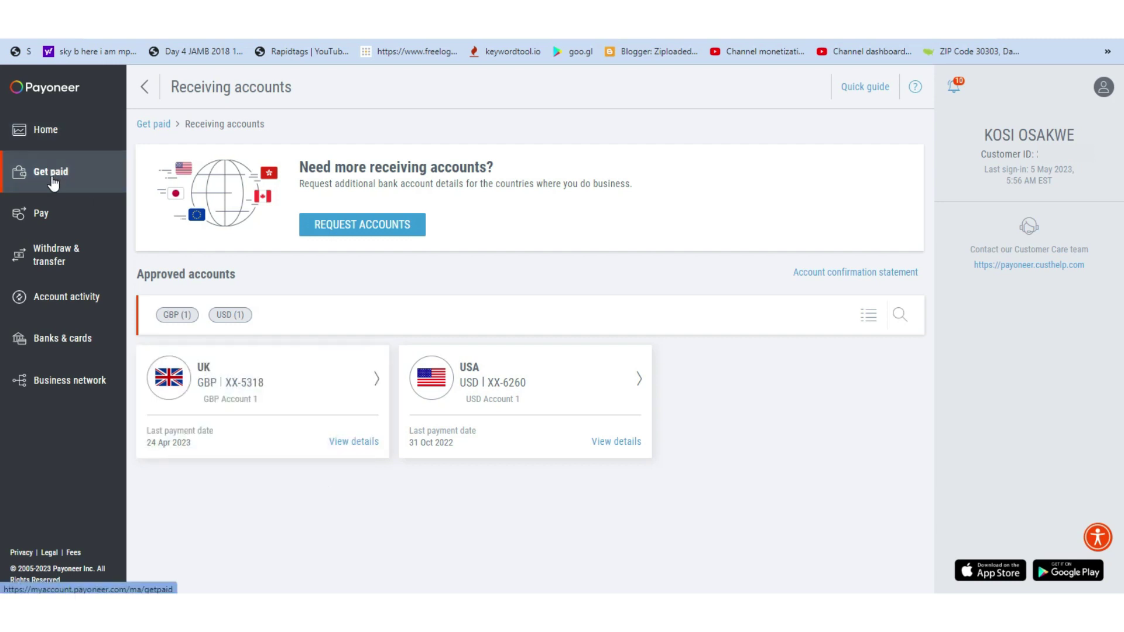
pyautogui.click(53, 183)
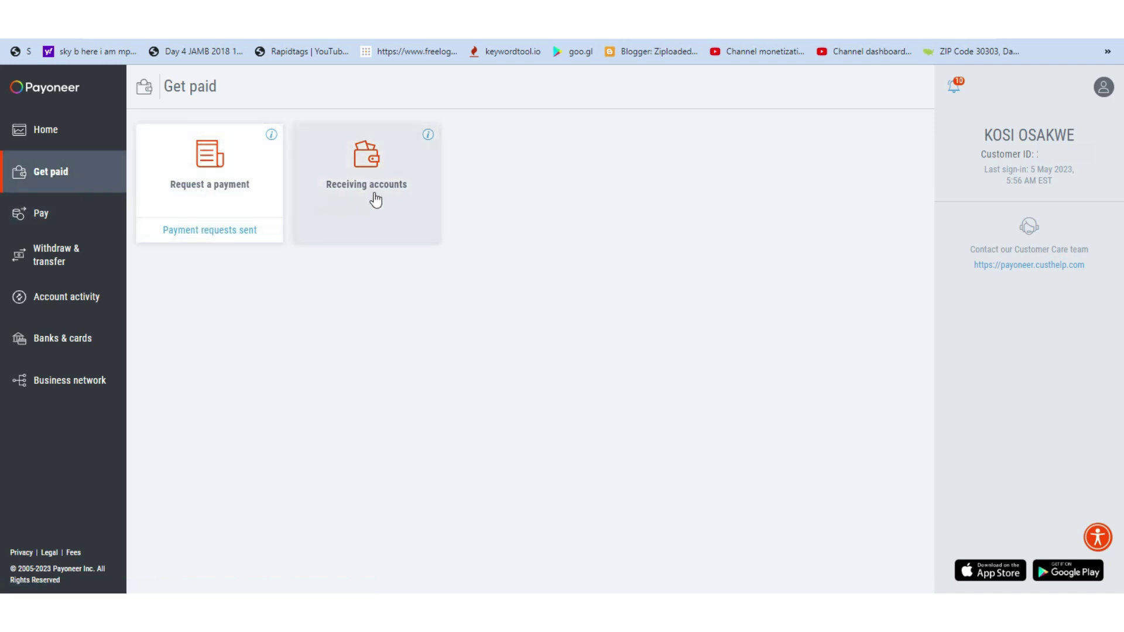
pyautogui.click(374, 195)
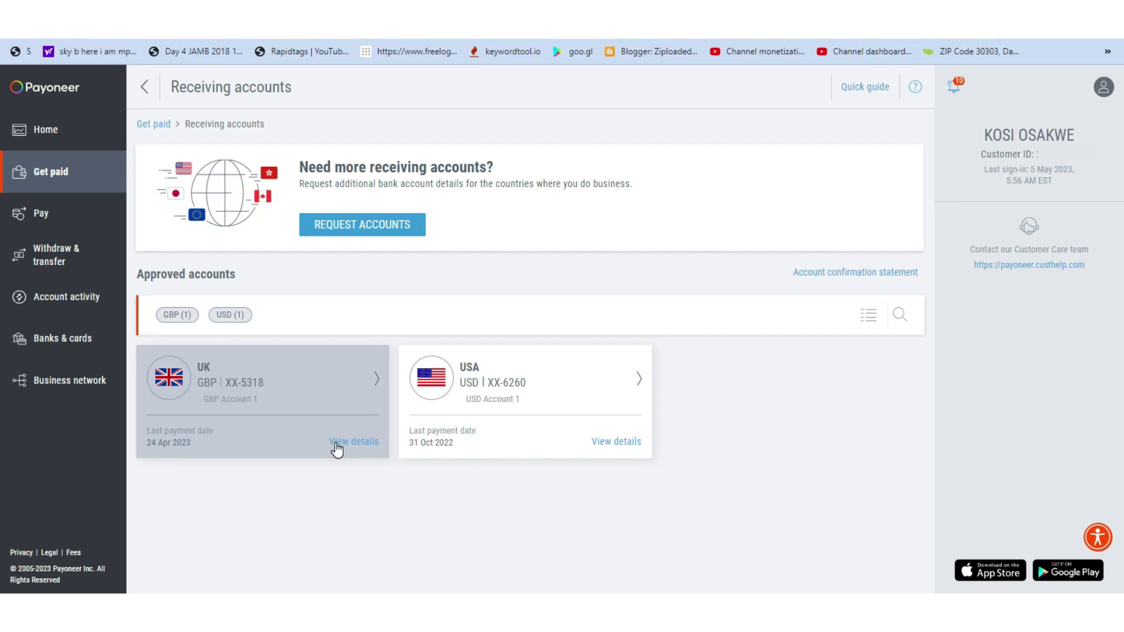
# Open the UK GBP receiving account details and copy the bank name Barclays
pyautogui.click(347, 443)
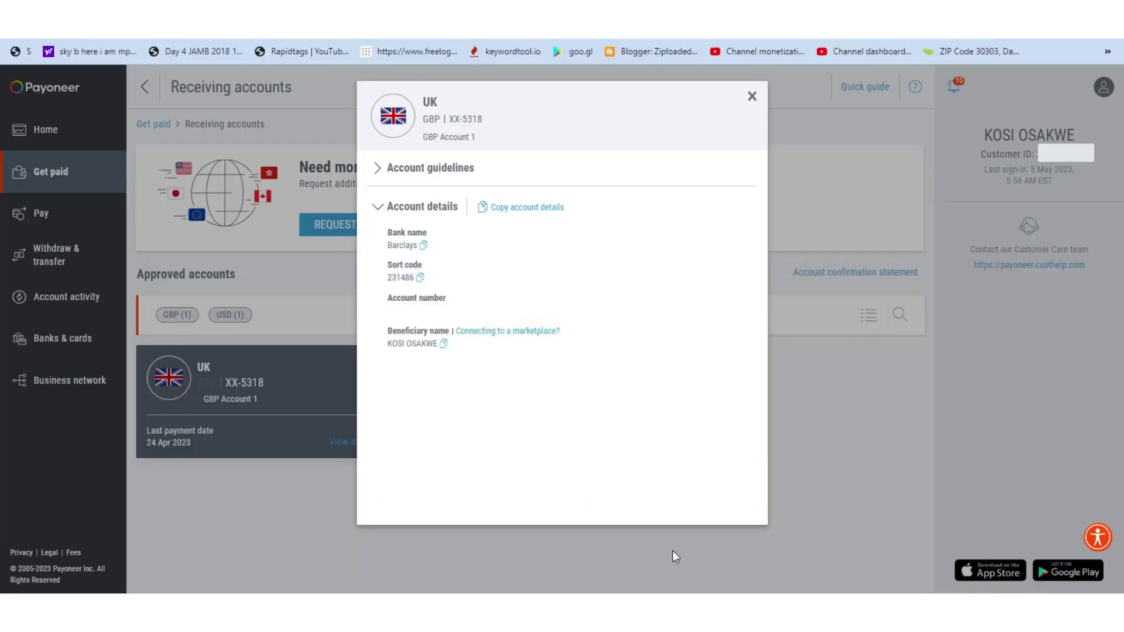
pyautogui.click(422, 245)
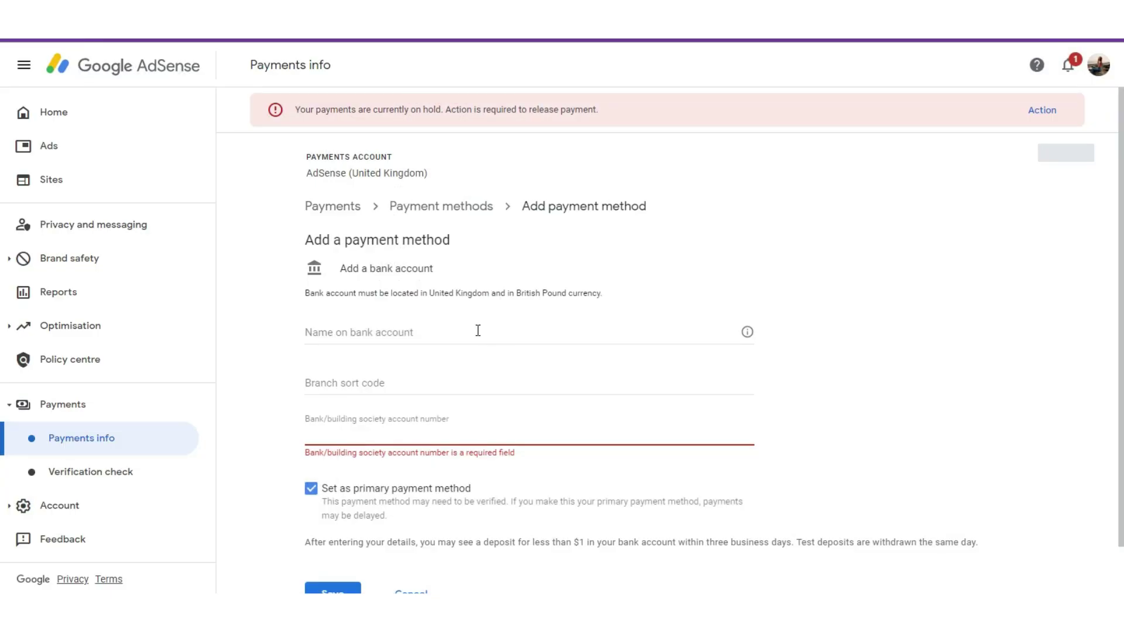
# Paste Barclays as the name on the bank account in the AdSense form
pyautogui.click(477, 331)
pyautogui.hotkey('ctrl', 'v')
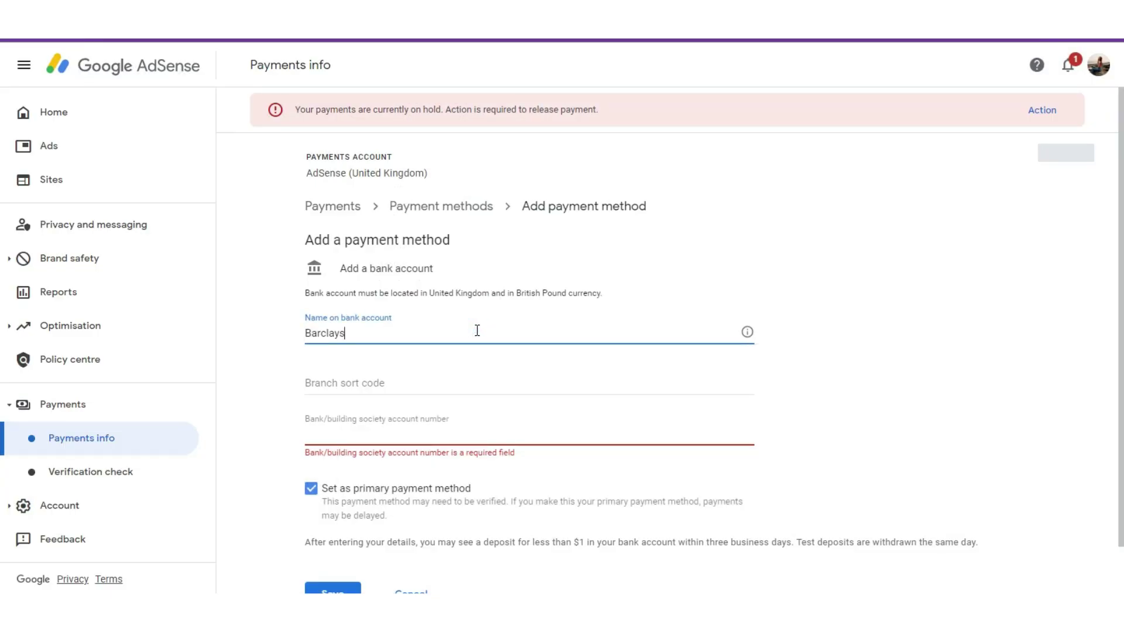
pyautogui.click(424, 386)
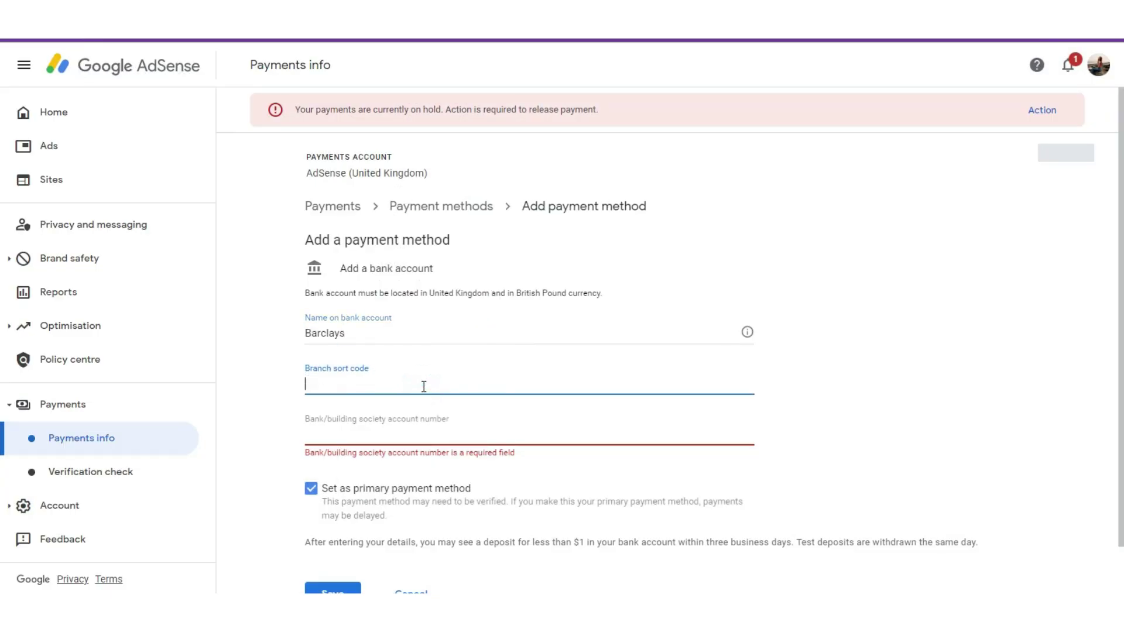
pyautogui.hotkey('alt', 'Tab')
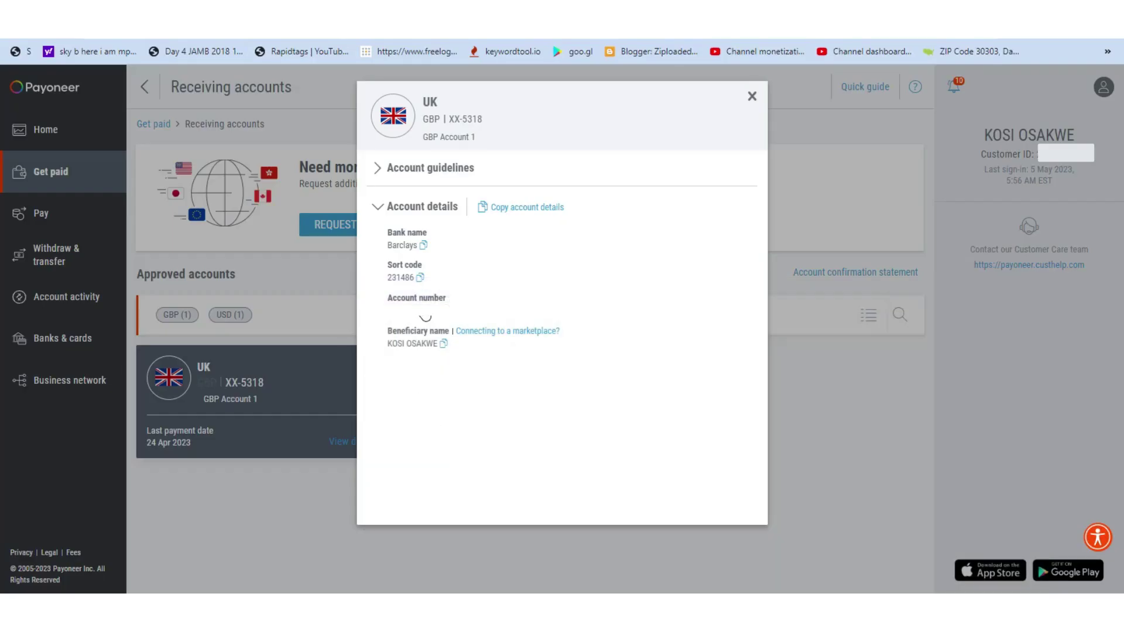
pyautogui.click(419, 280)
pyautogui.hotkey('alt', 'Tab')
pyautogui.click(381, 377)
pyautogui.hotkey('ctrl', 'v')
# Copy the Payoneer UK account number and place it in the AdSense account number field
pyautogui.click(407, 434)
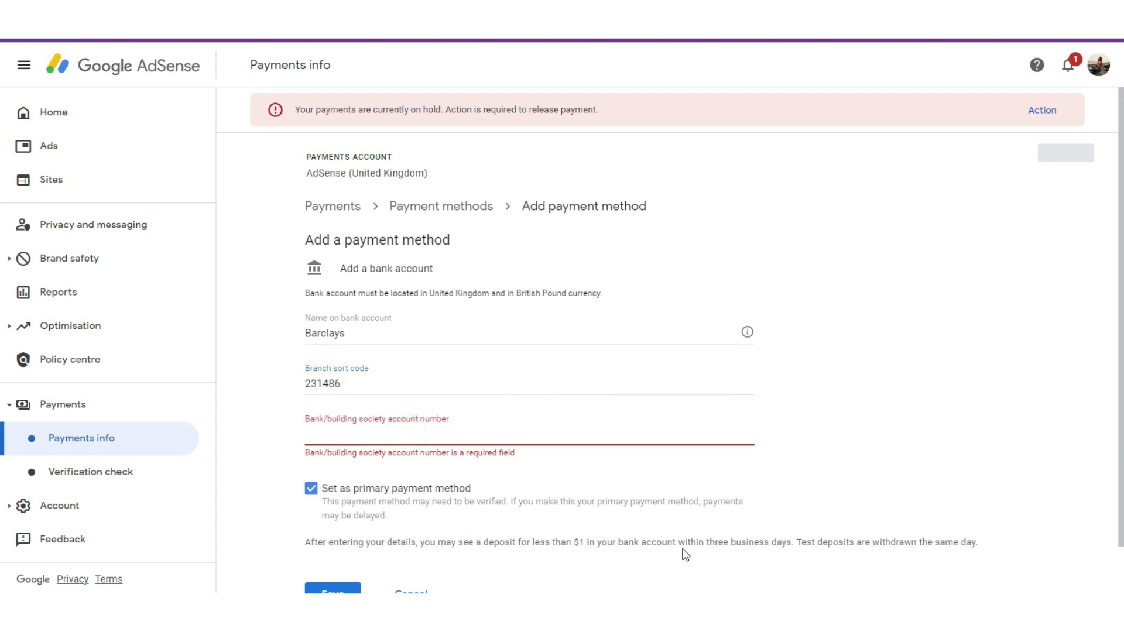
pyautogui.hotkey('alt', 'Tab')
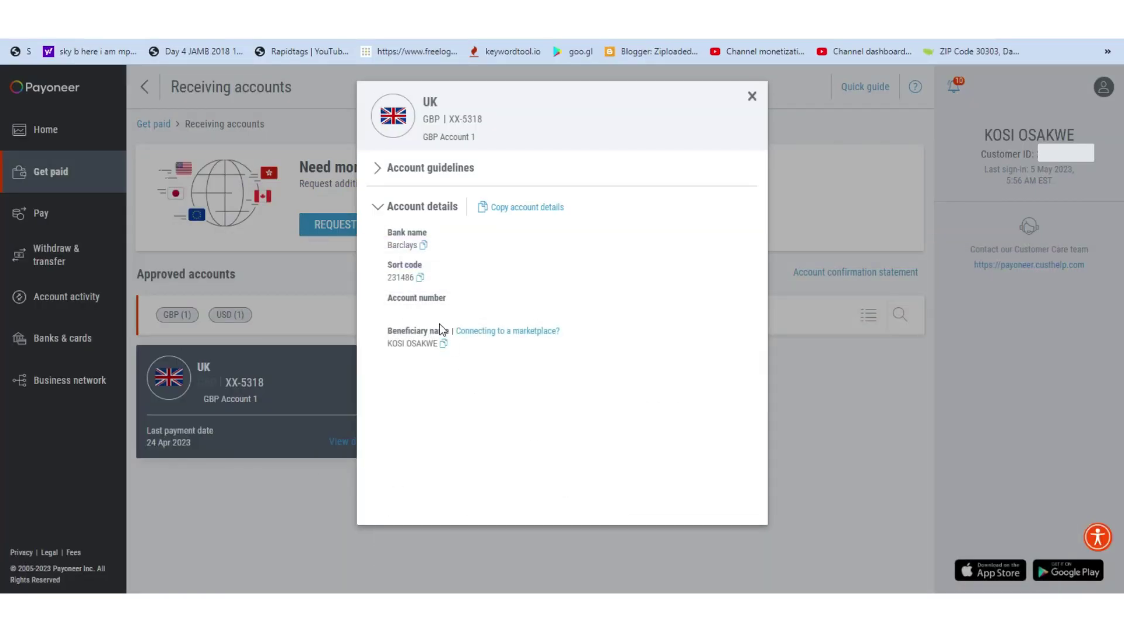
pyautogui.click(427, 319)
pyautogui.hotkey('alt', 'Tab')
pyautogui.click(480, 412)
pyautogui.scroll(-1, 3, 416)
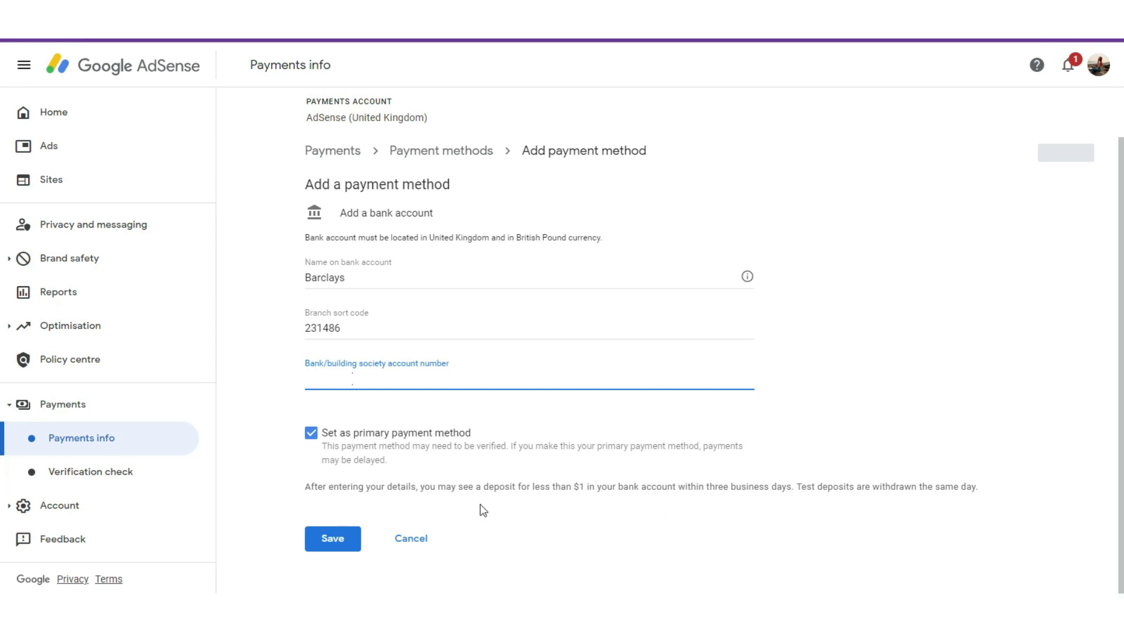
# Save the Barclays bank account and dismiss the verification deposit notice
pyautogui.click(336, 545)
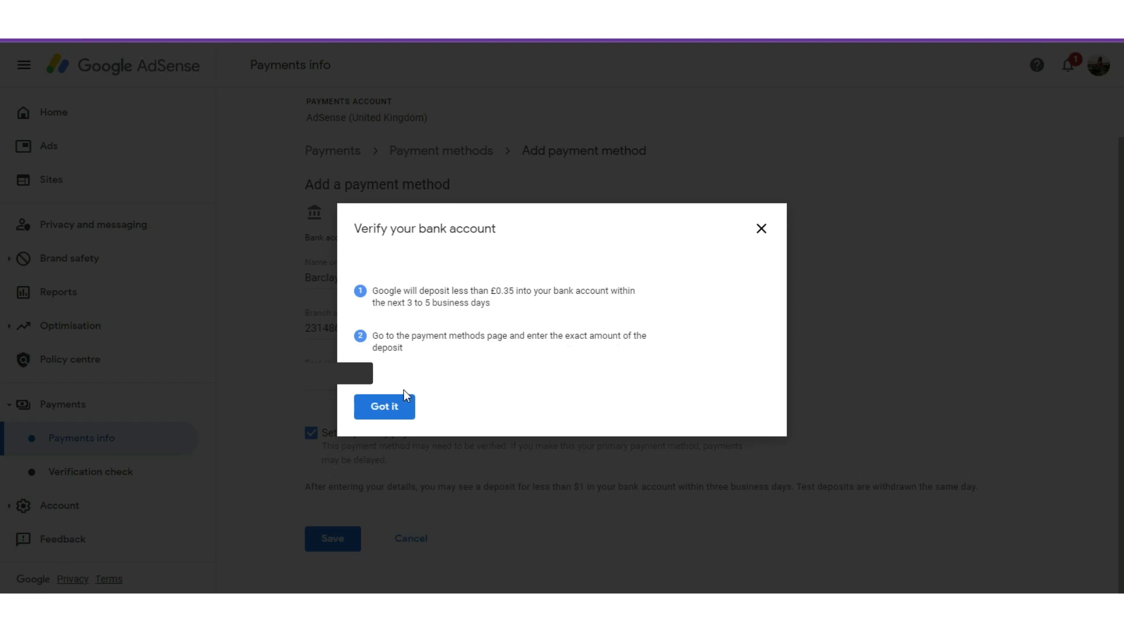
pyautogui.click(394, 408)
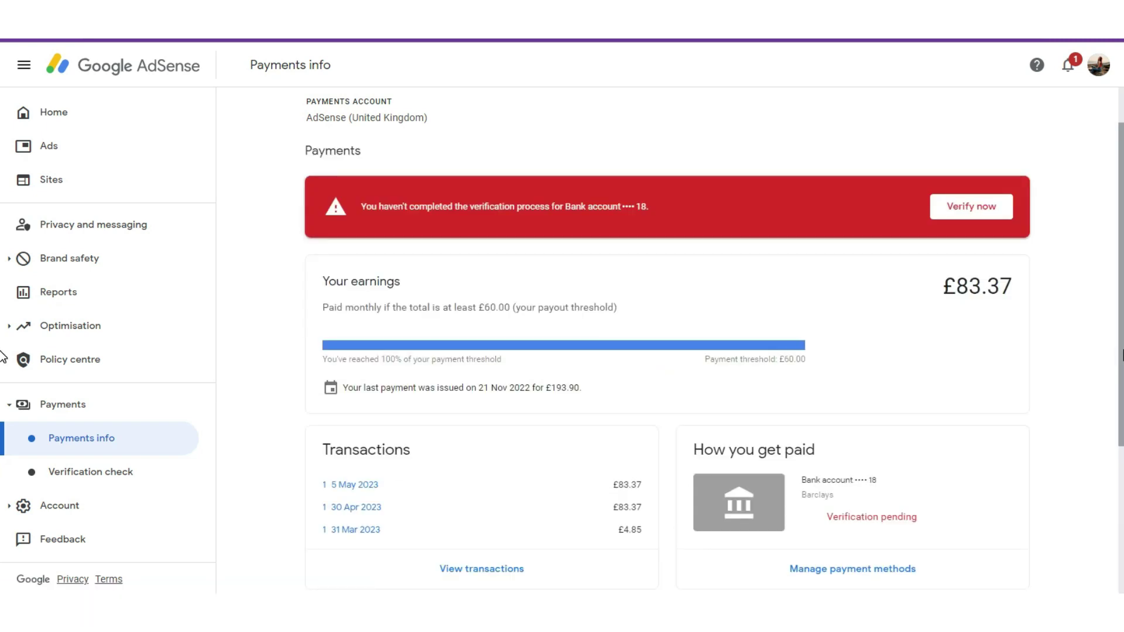
# Open Manage payment methods to see the Barclays account ending 18 as primary, pending verification
pyautogui.scroll(-1, 3, 363)
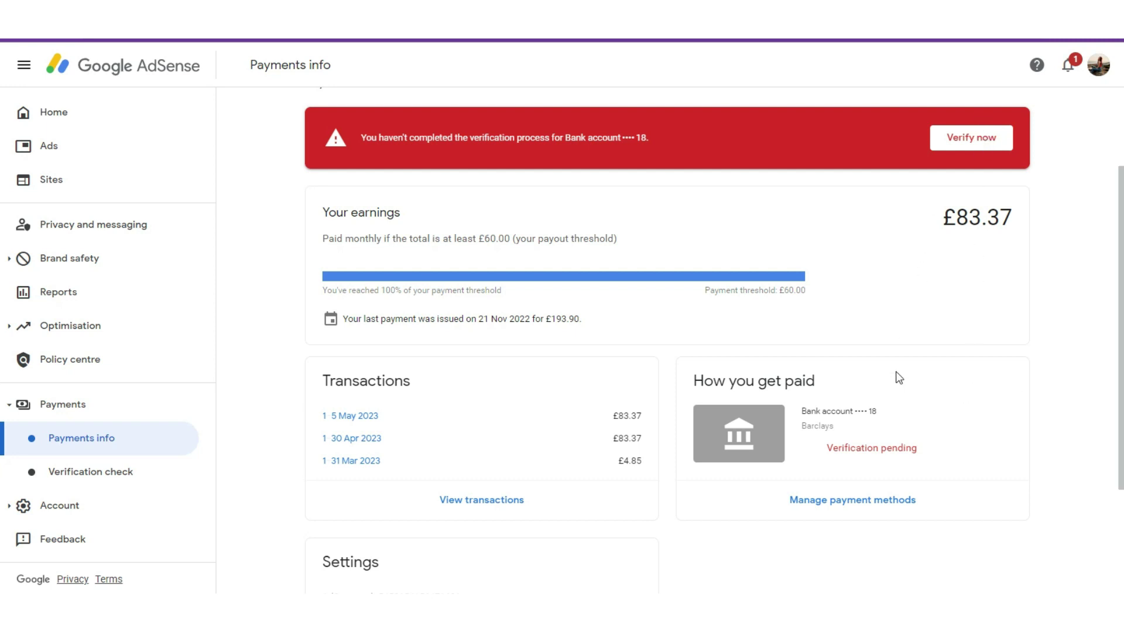
pyautogui.click(870, 502)
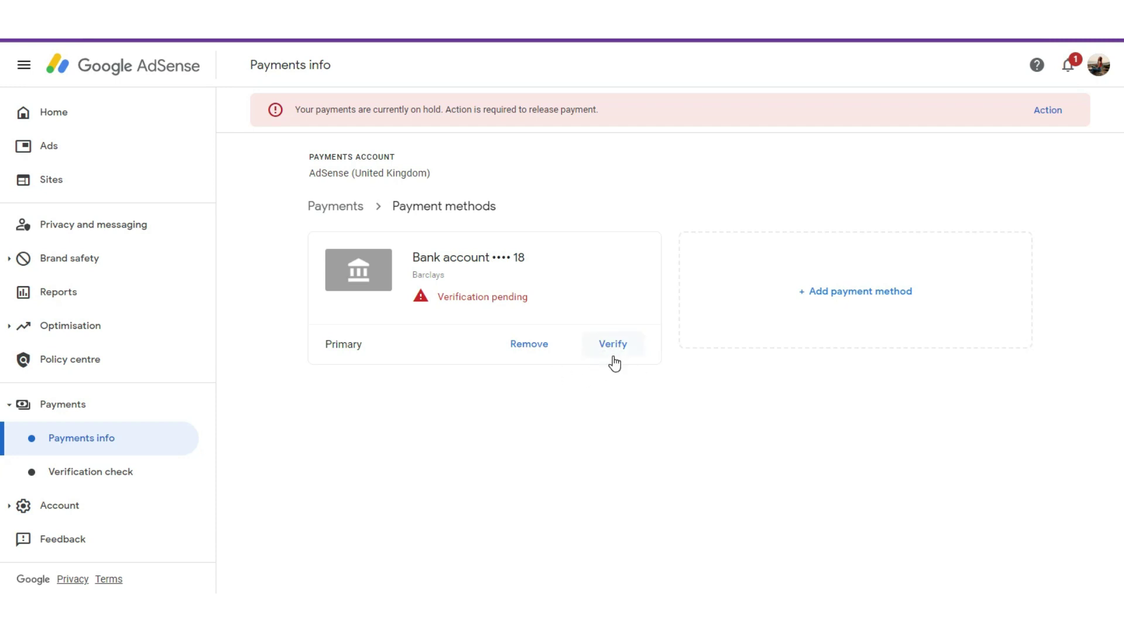
pyautogui.click(613, 346)
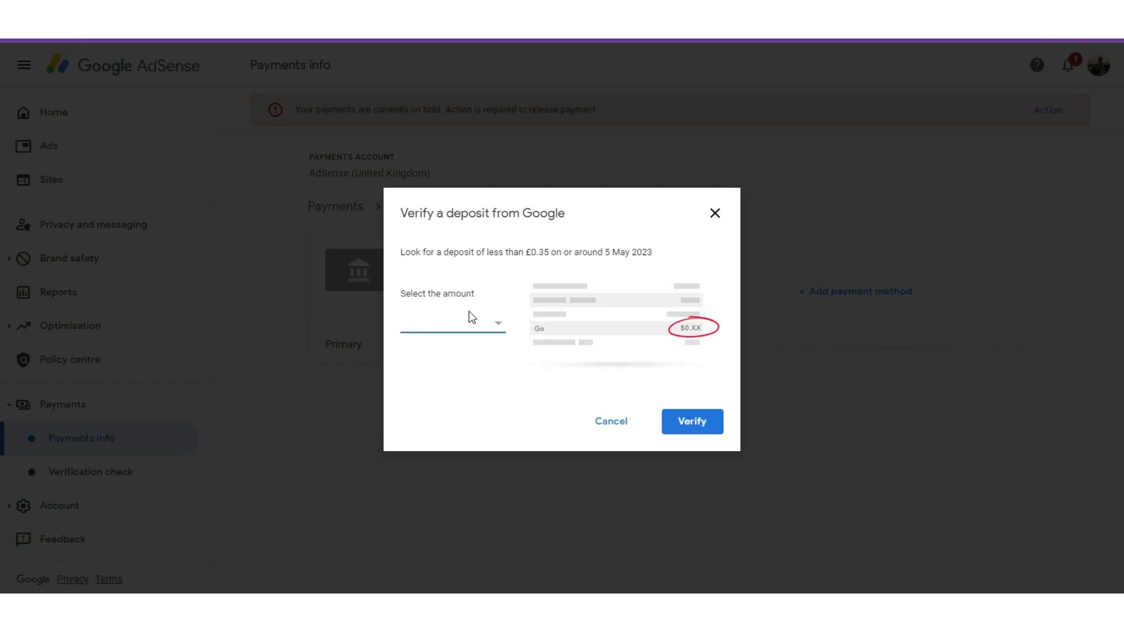
pyautogui.click(495, 321)
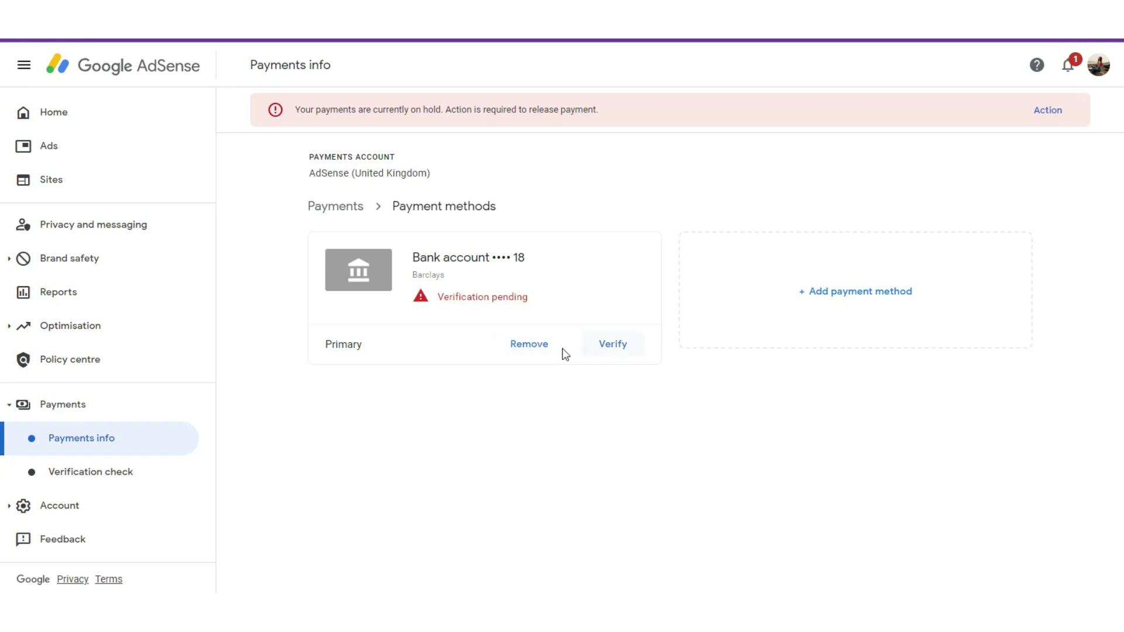
# Remove the pending Barclays bank account and return to the Payments overview showing £83.37 earnings
pyautogui.click(531, 345)
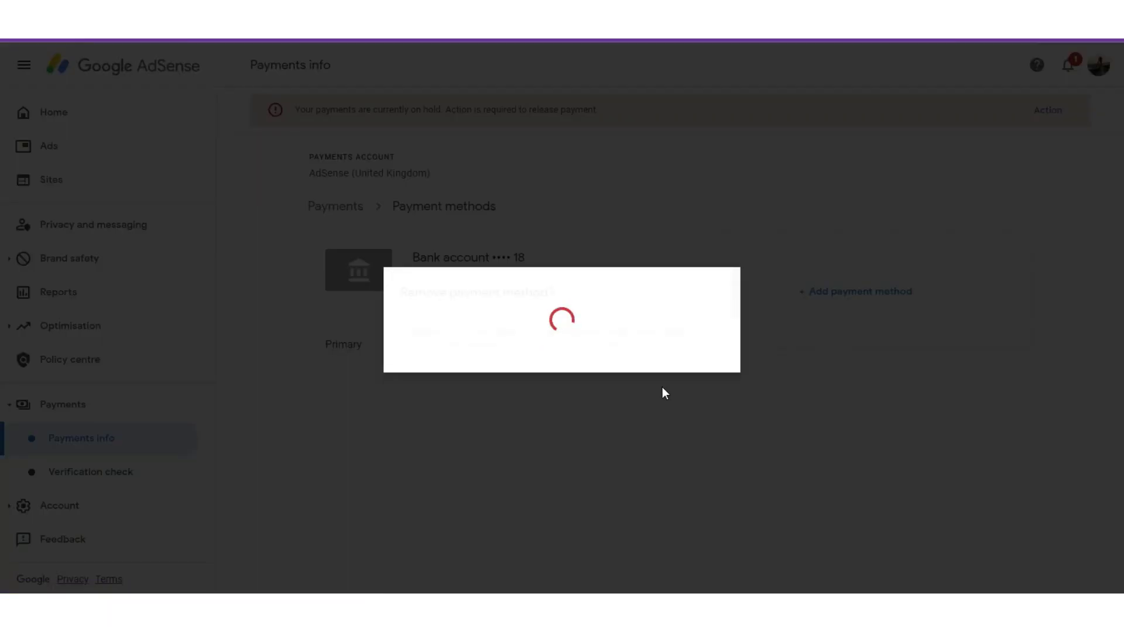
pyautogui.click(680, 402)
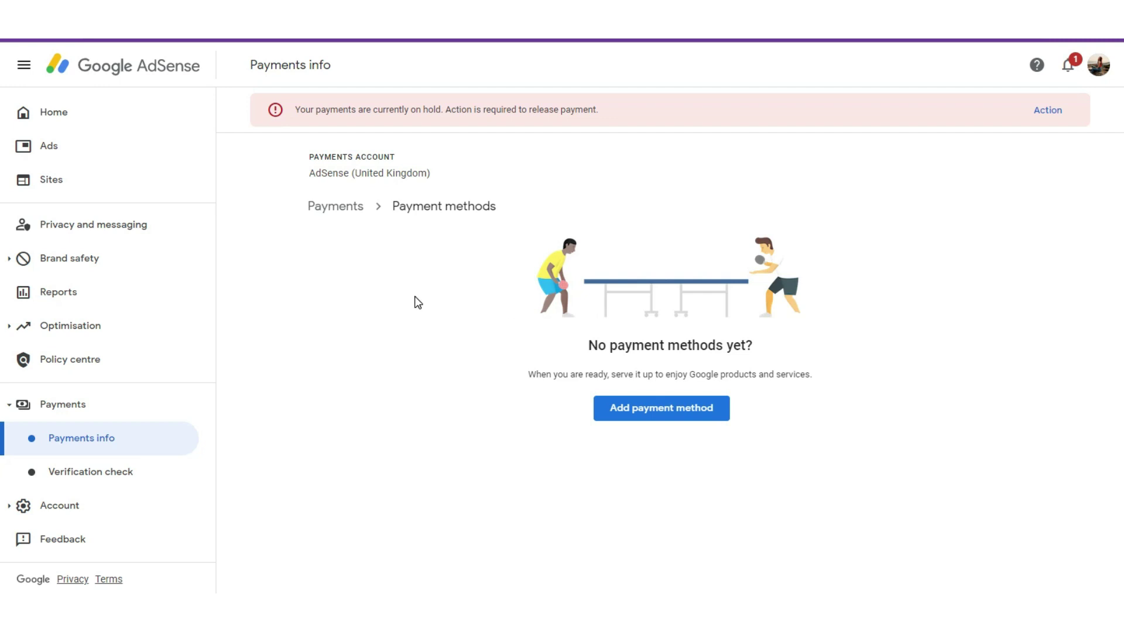
pyautogui.click(339, 212)
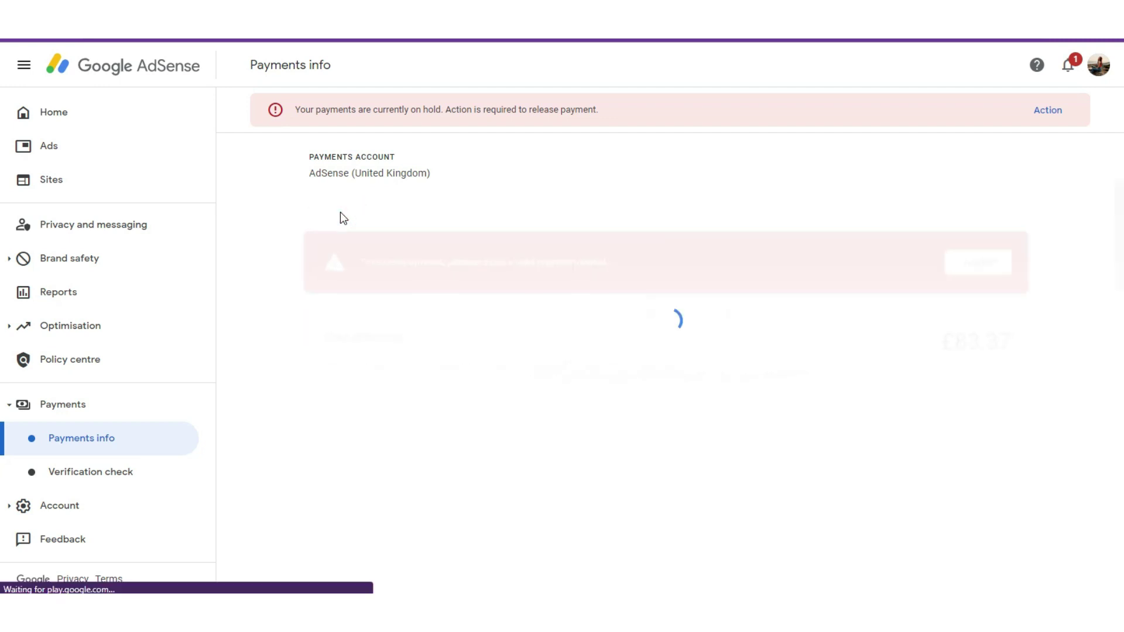
pyautogui.scroll(-3, 936, 433)
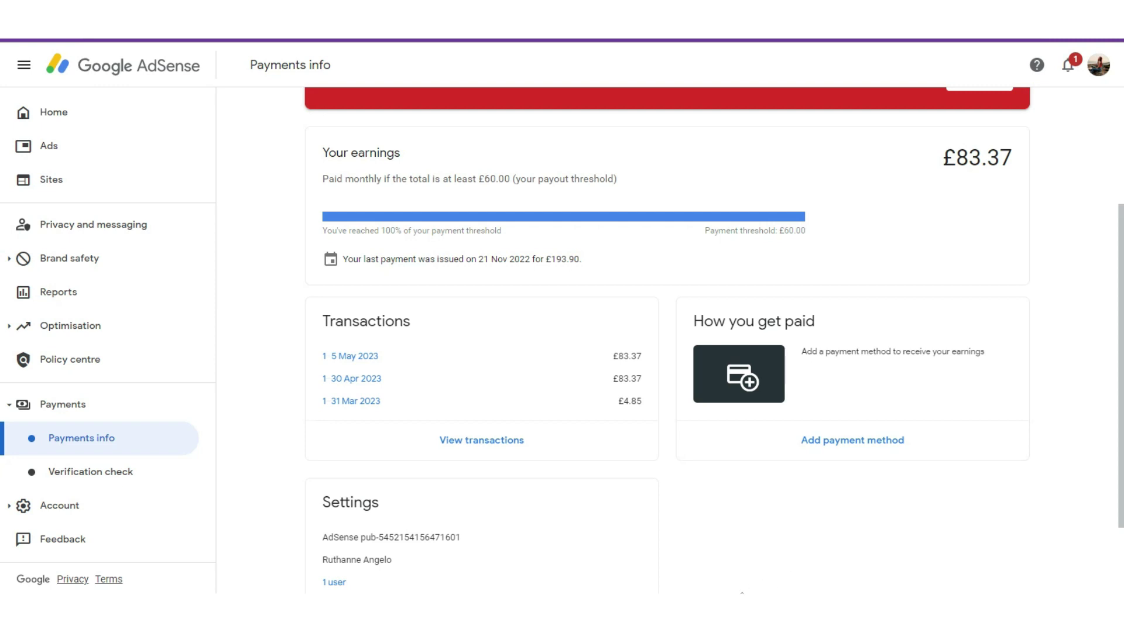
pyautogui.moveTo(736, 612)
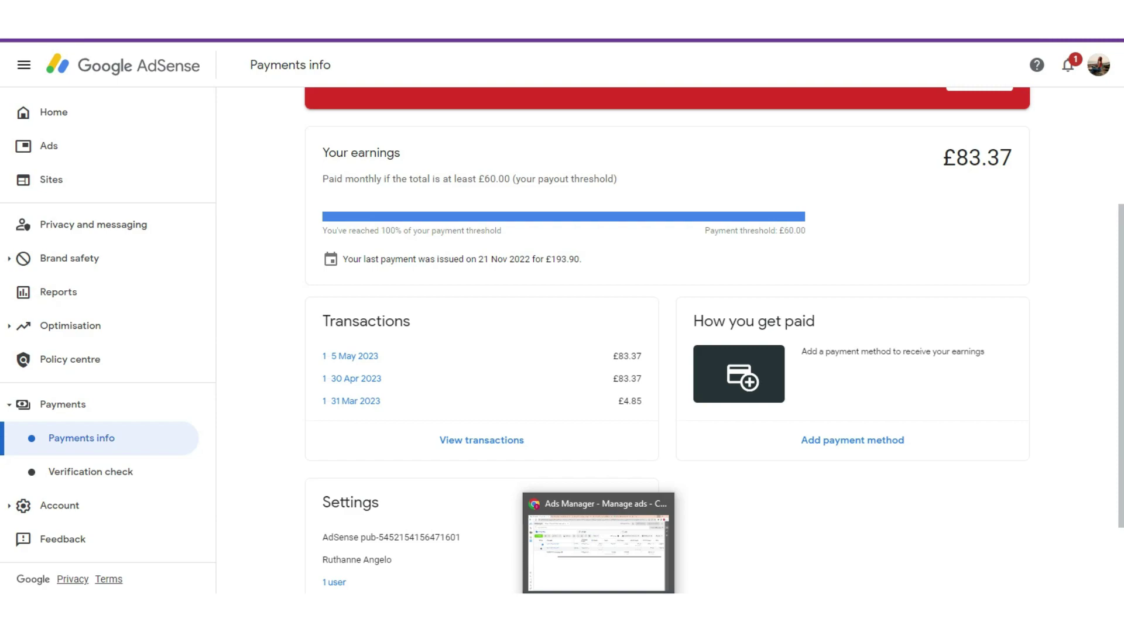
# Close Payoneer's UK account details, then move to Grey's Accounts & Reports page
pyautogui.click(615, 612)
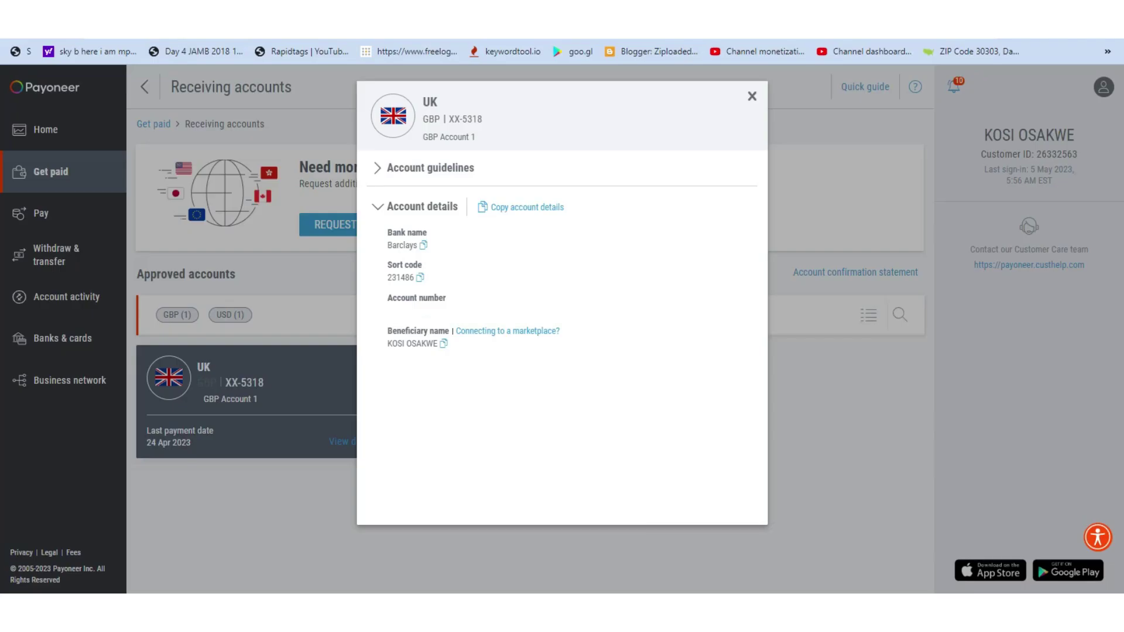
pyautogui.click(752, 106)
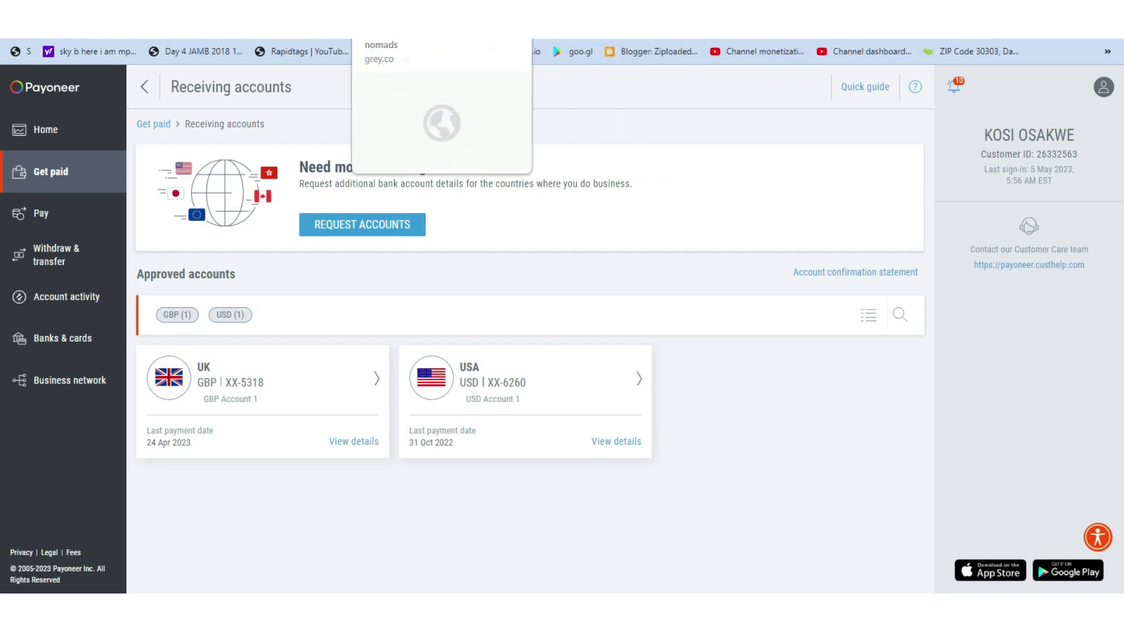
pyautogui.click(562, 26)
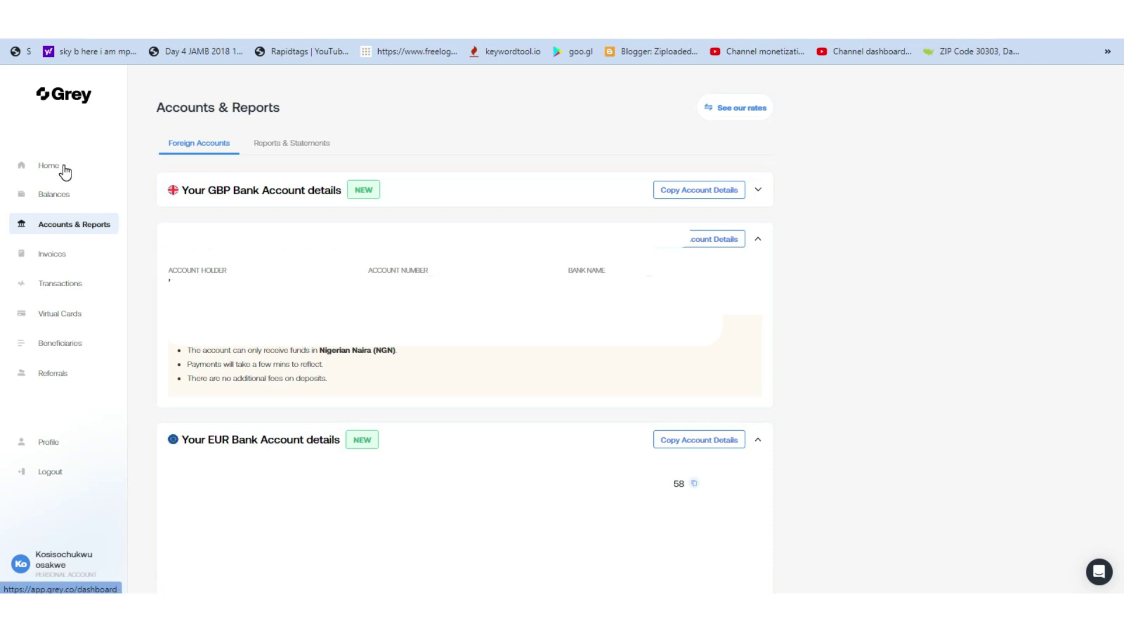
# Review Grey's home balances and Accounts & Reports bank details, then bring AdSense Home forward
pyautogui.click(64, 170)
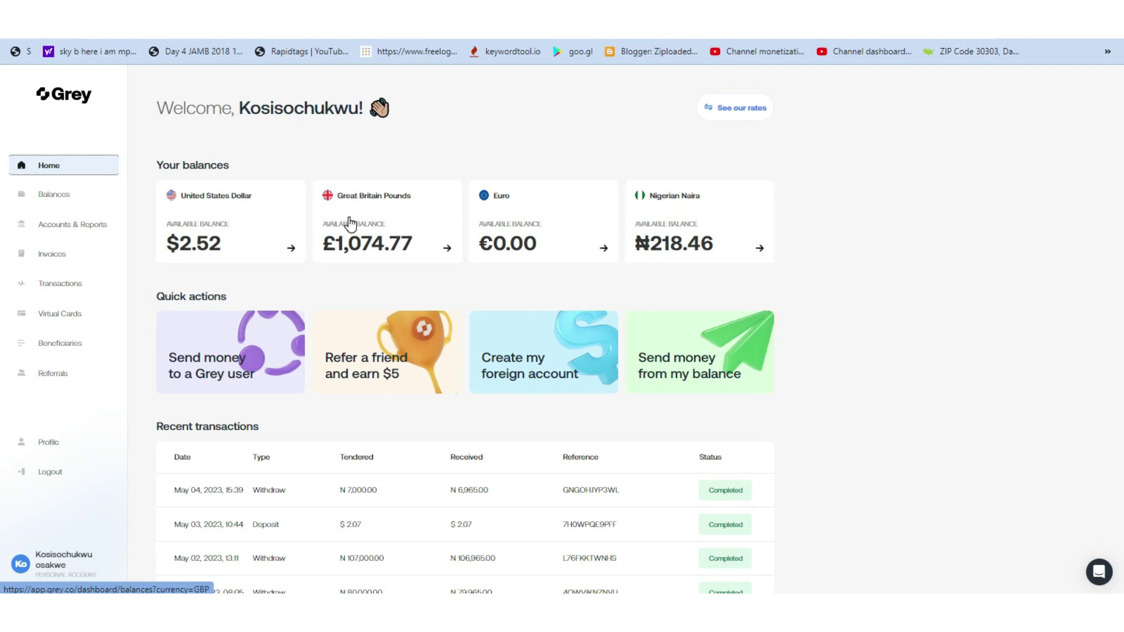
pyautogui.click(59, 229)
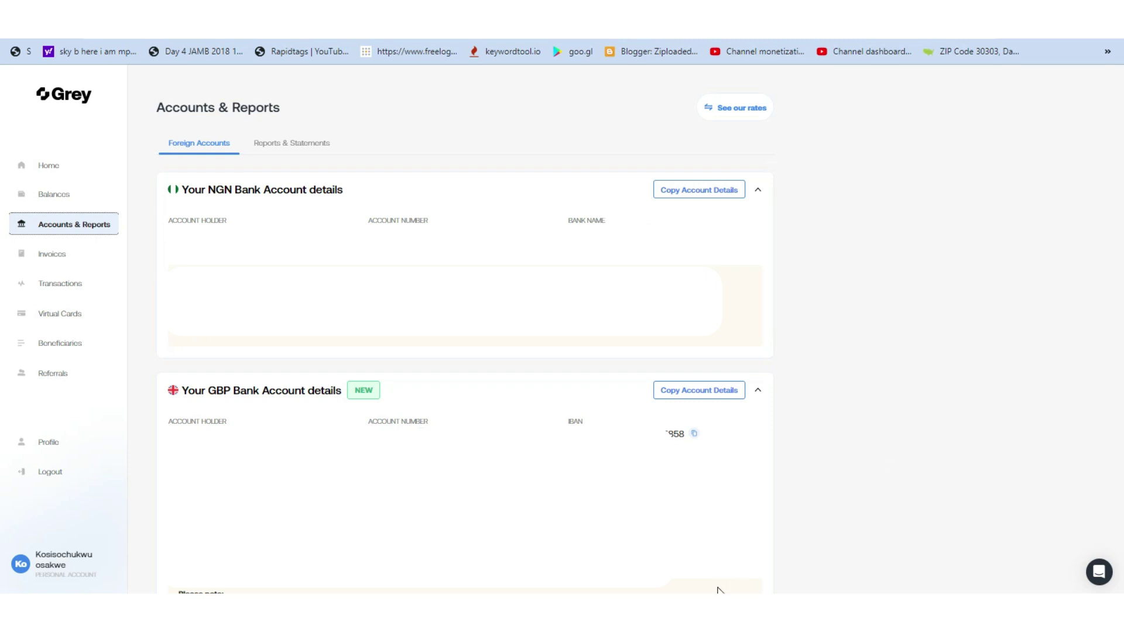
pyautogui.moveTo(668, 615)
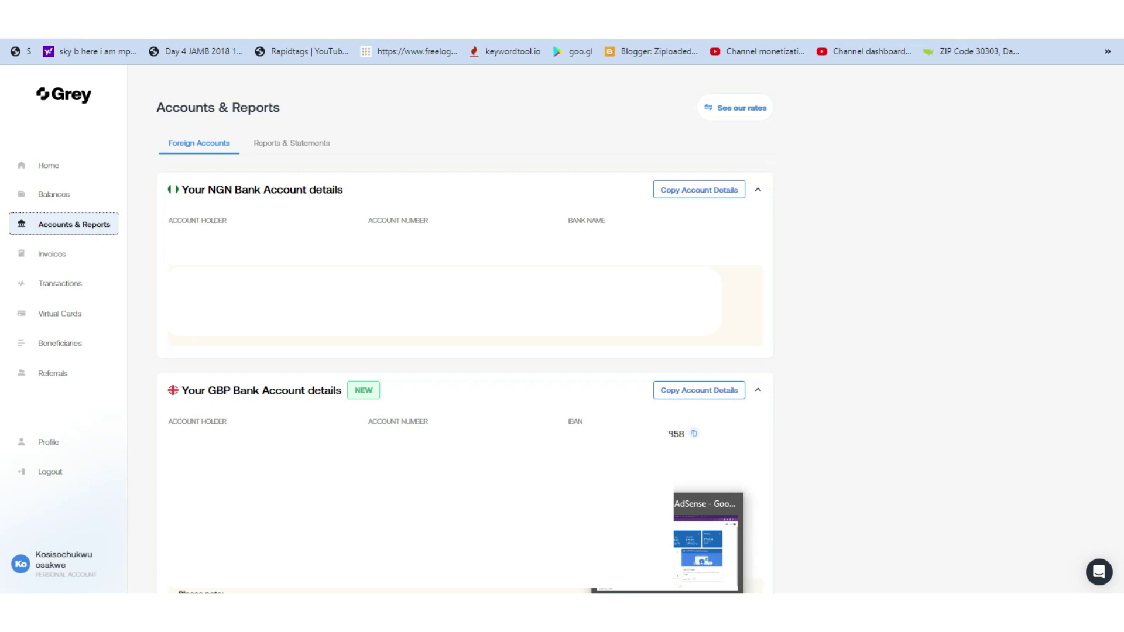
pyautogui.click(705, 547)
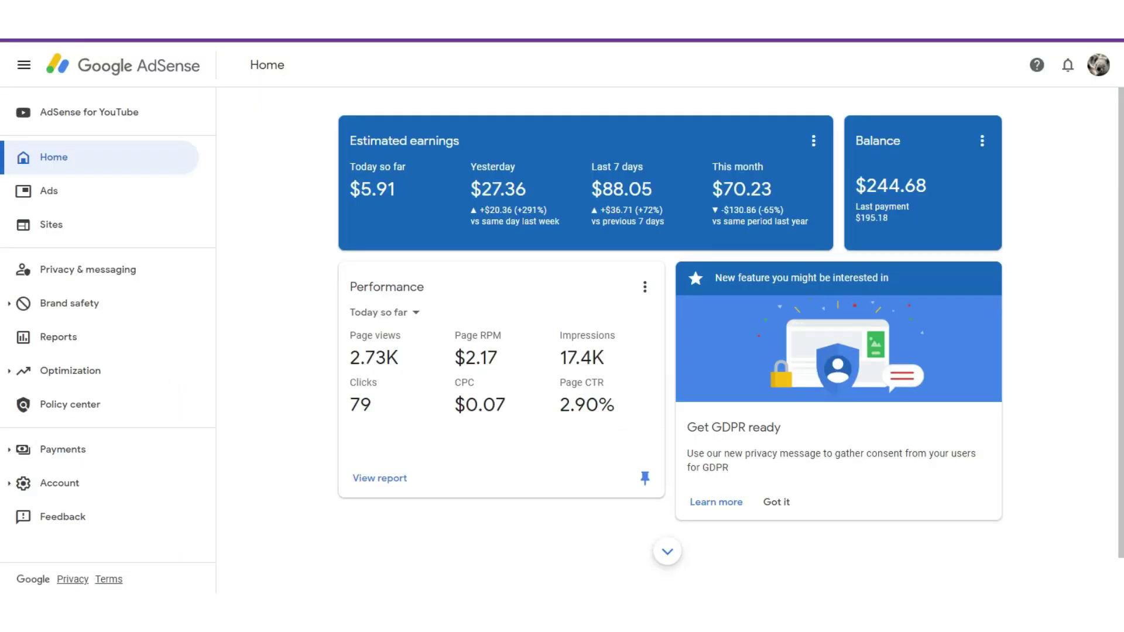
# Navigate from AdSense Home via Payments info to the Nigeria account's Payment methods list
pyautogui.click(60, 43)
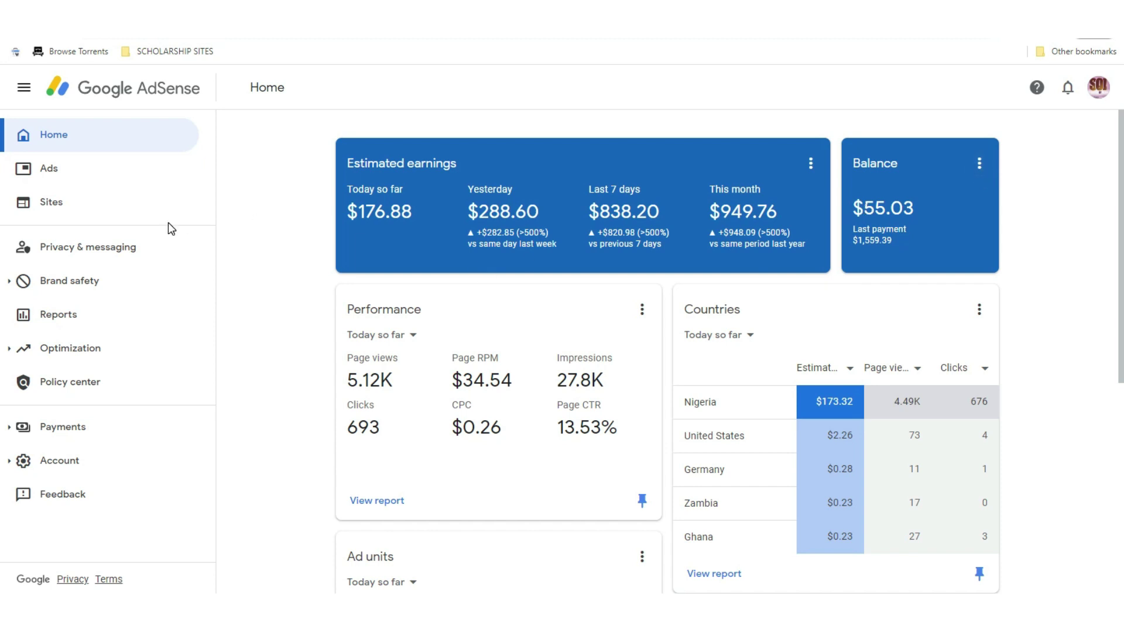
pyautogui.click(97, 438)
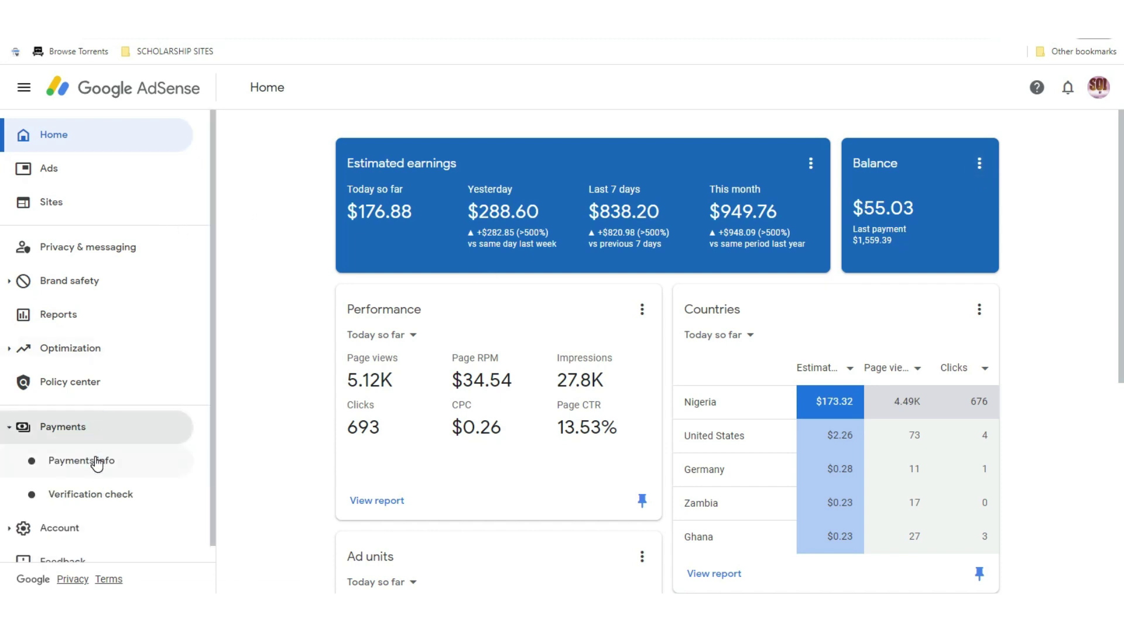
pyautogui.click(97, 463)
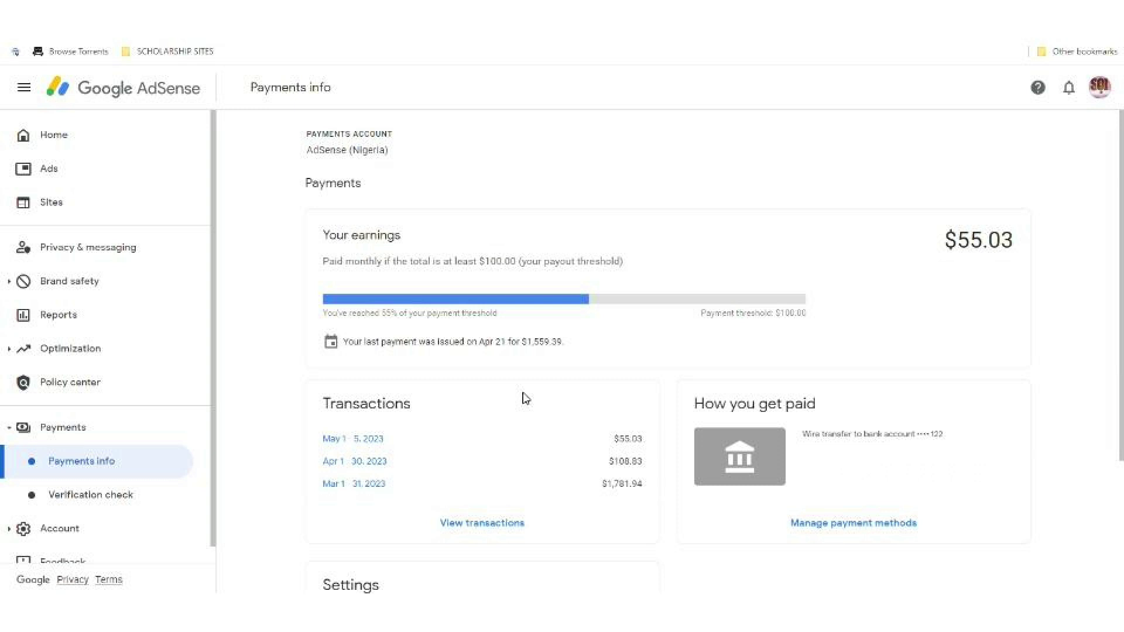
pyautogui.scroll(-1, 526, 399)
pyautogui.click(861, 464)
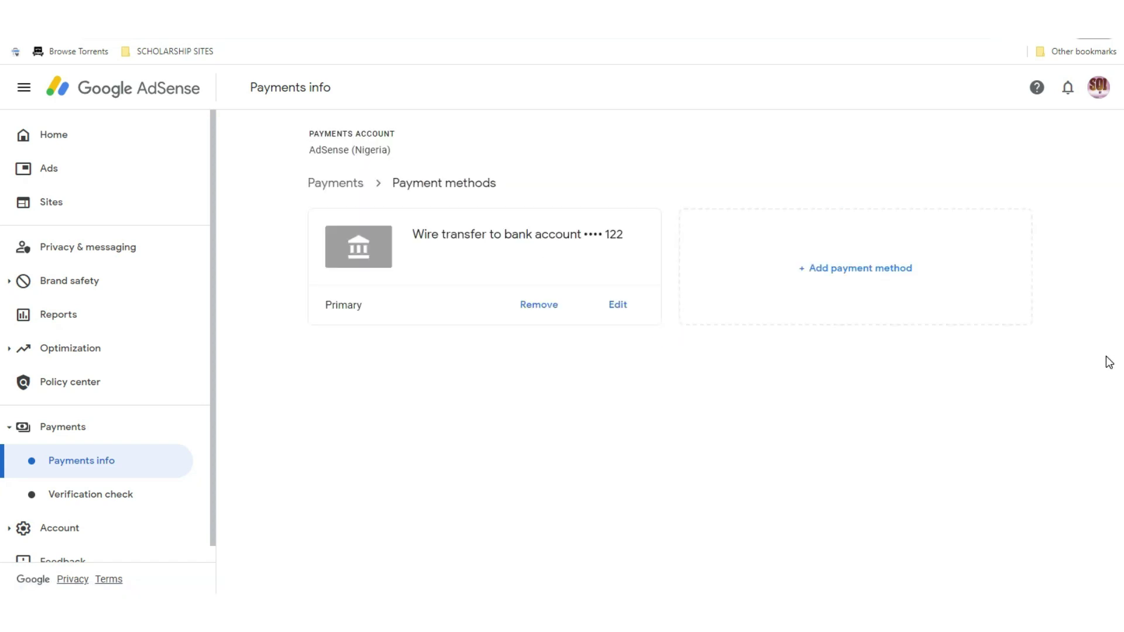
# Open a new wire transfer details form and go through its Name, Bank name and SWIFT BIC fields
pyautogui.click(882, 276)
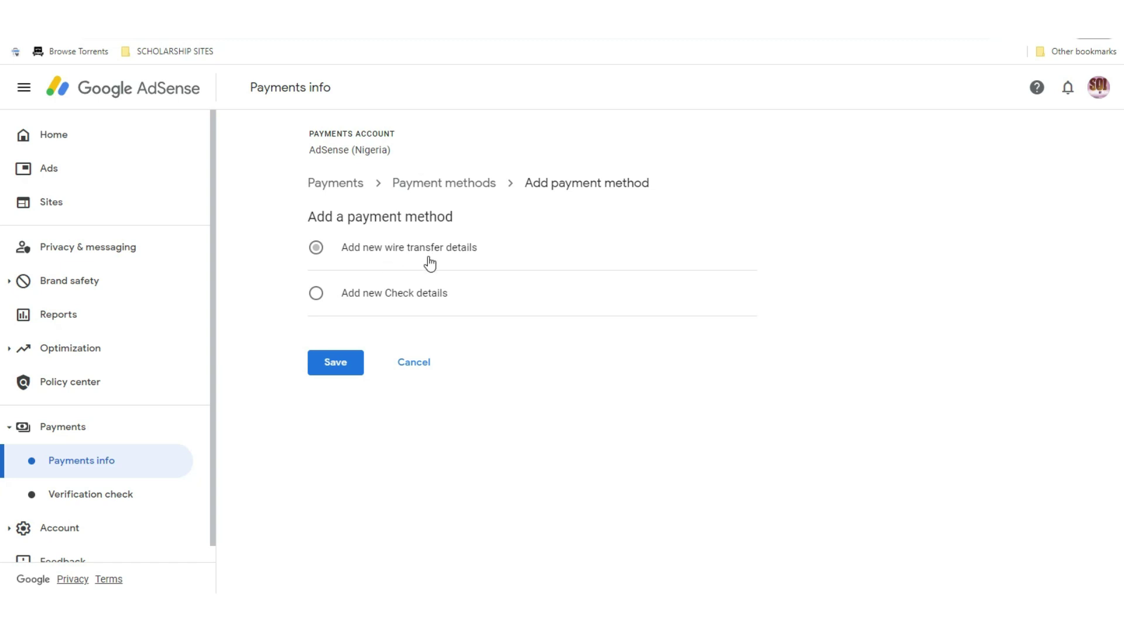
pyautogui.click(361, 258)
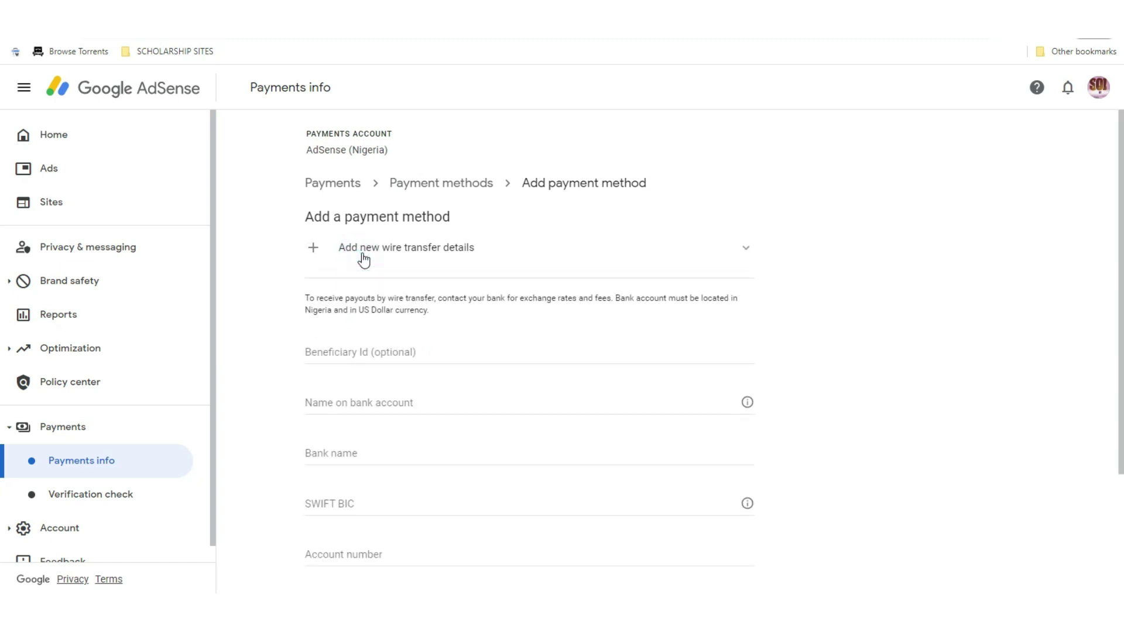
pyautogui.moveTo(1121, 230); pyautogui.dragTo(1122, 323)
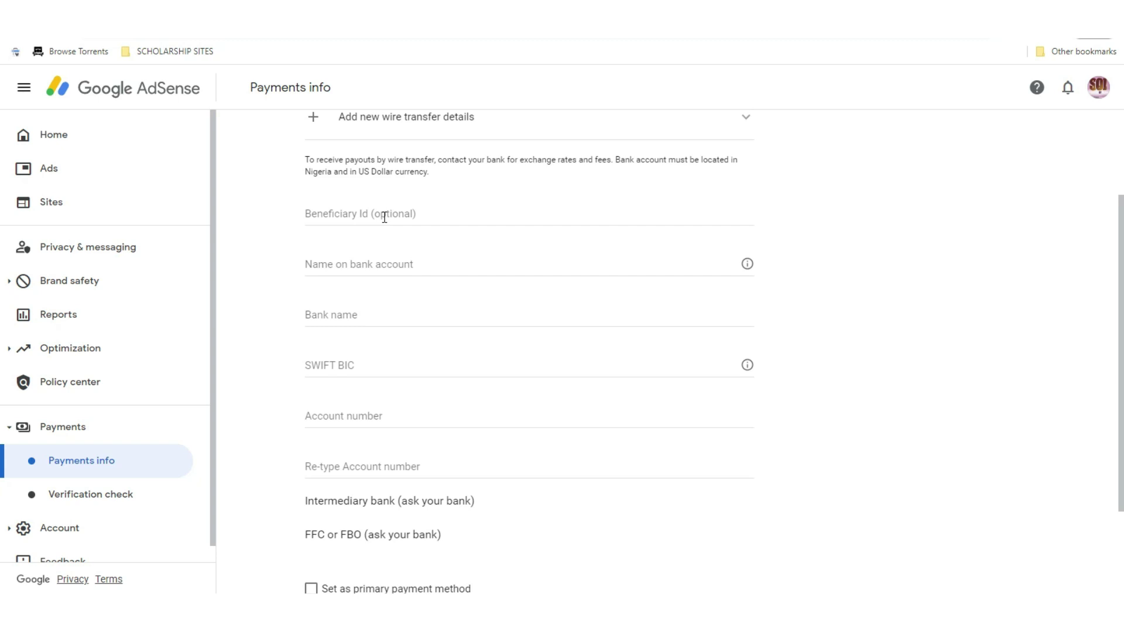
pyautogui.click(392, 263)
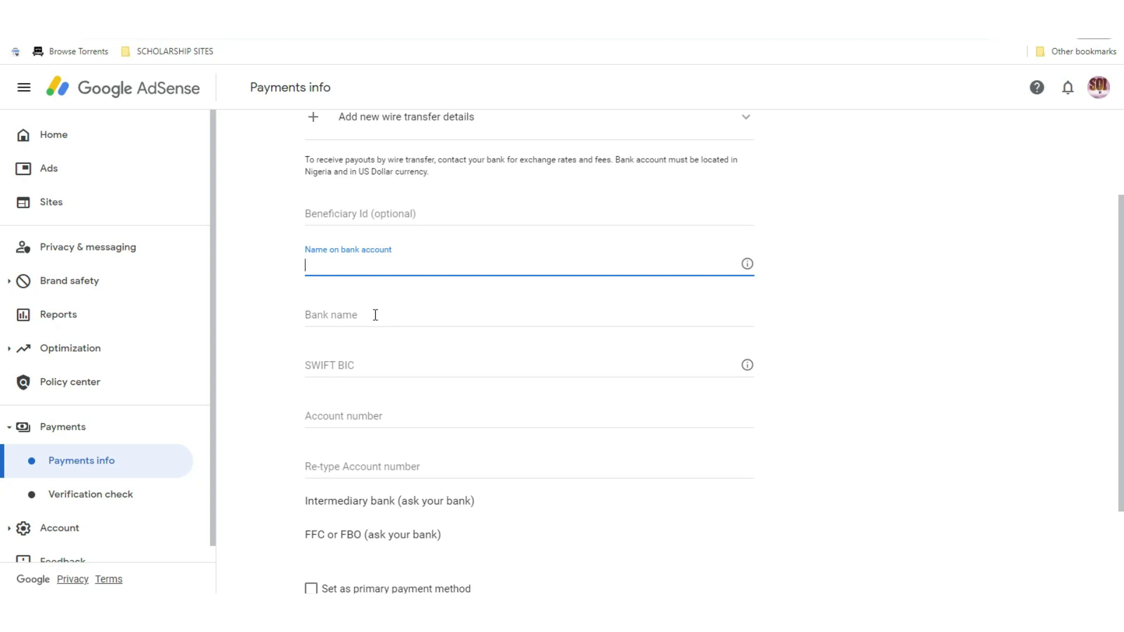
pyautogui.click(375, 315)
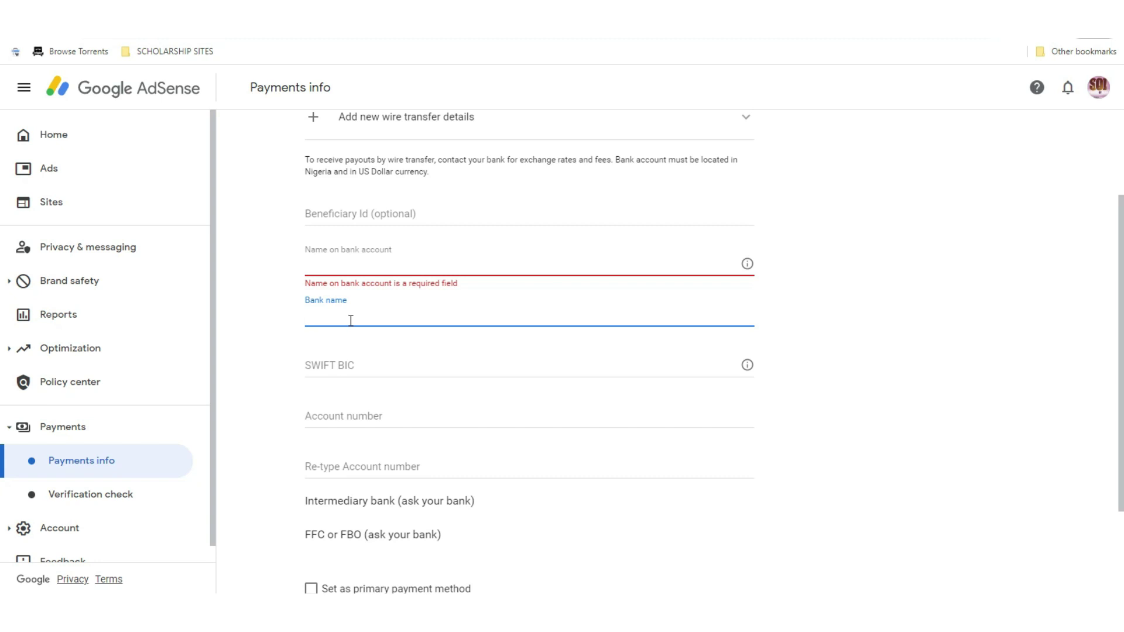
pyautogui.click(364, 368)
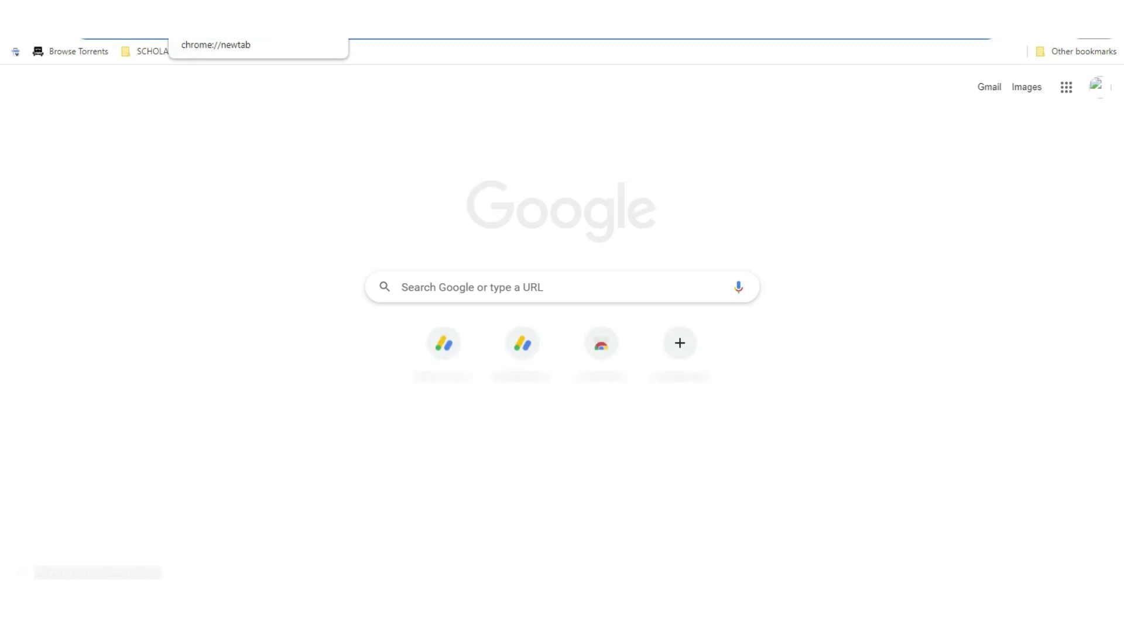
# Search Google for 'polaris swift bic' and copy SWIFT code PRDTNGLA from the Bank.Codes page
pyautogui.write('polaris')
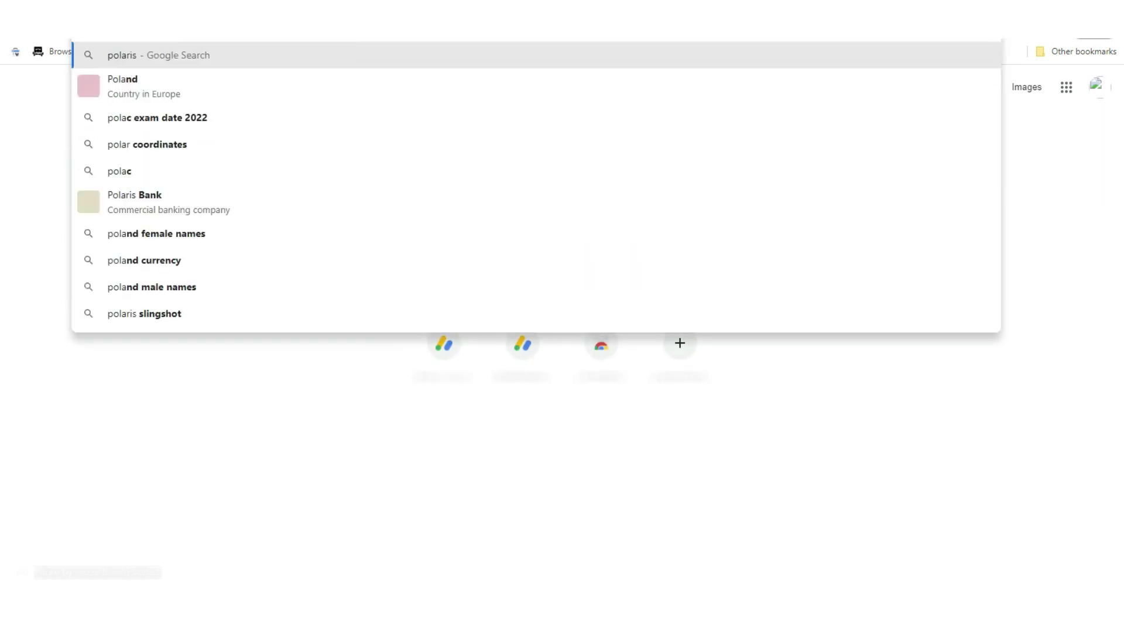
pyautogui.write(' sw')
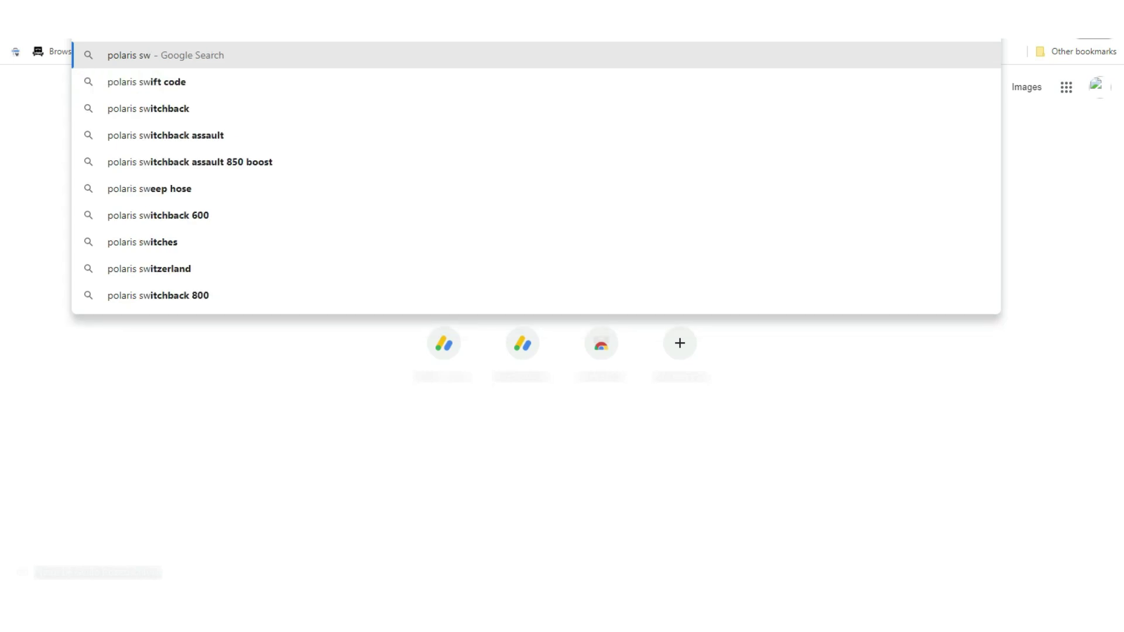
pyautogui.write('ift bic')
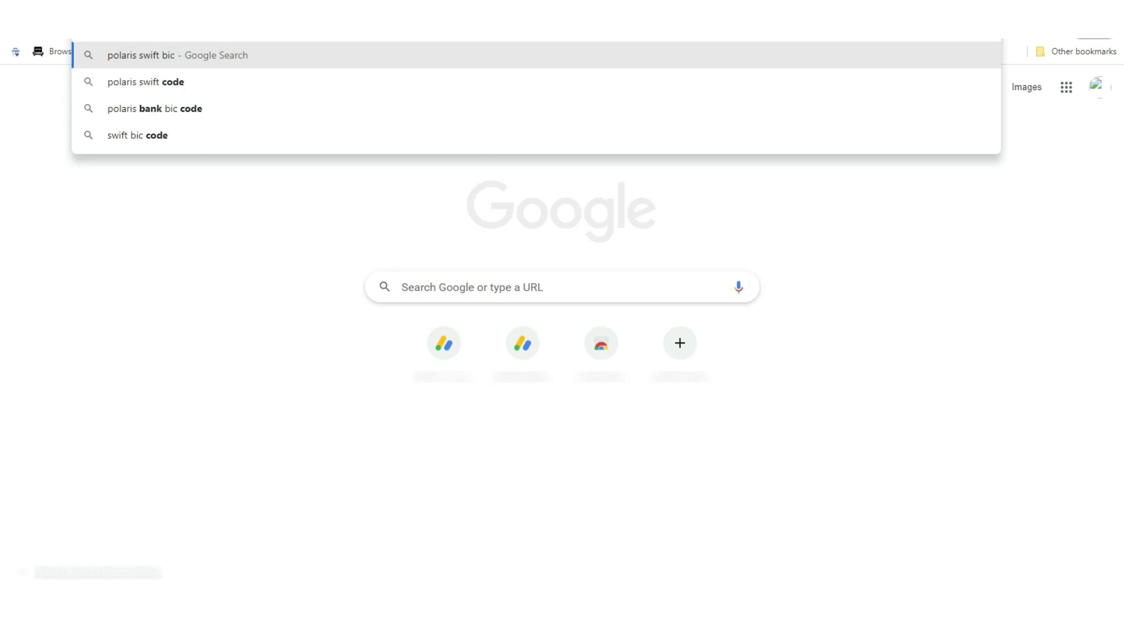
pyautogui.press('Return')
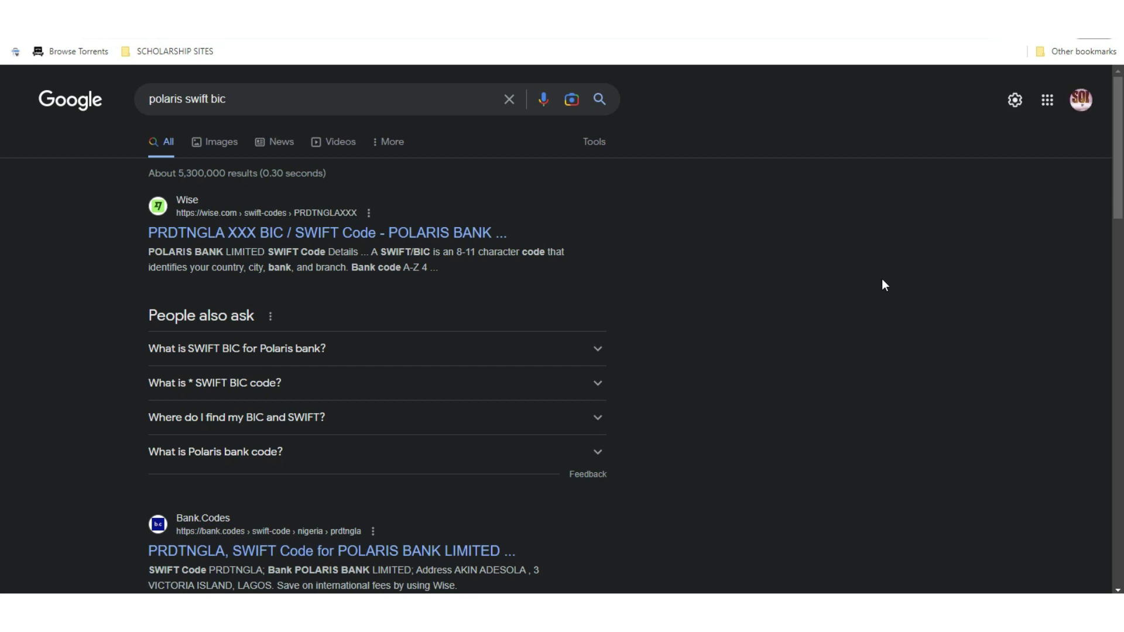
pyautogui.scroll(-4, 577, 332)
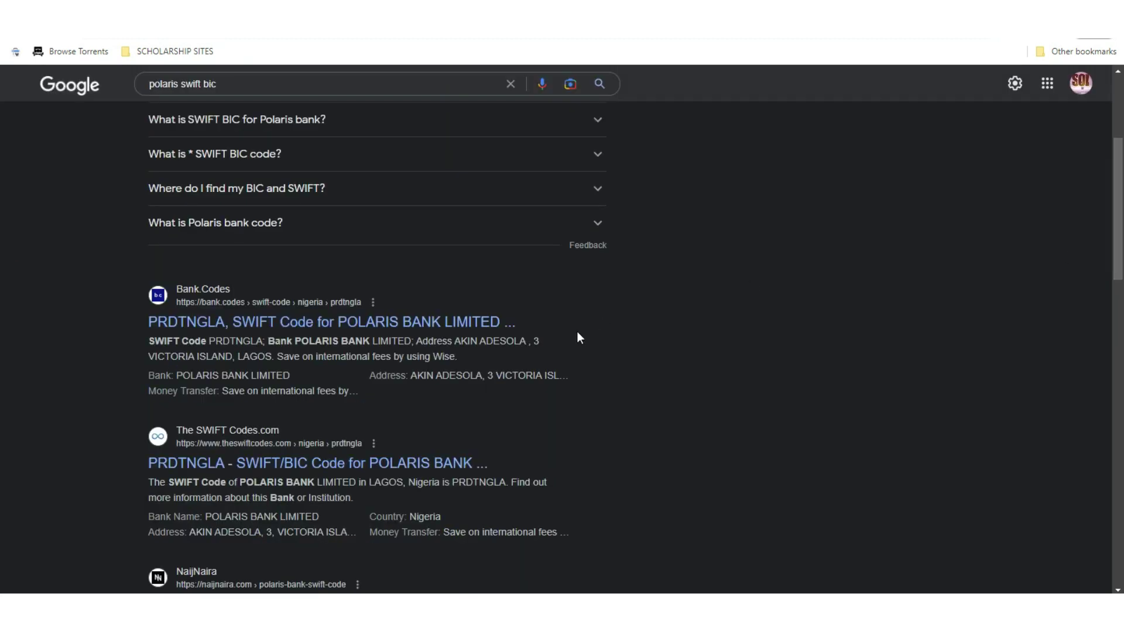
pyautogui.click(291, 329)
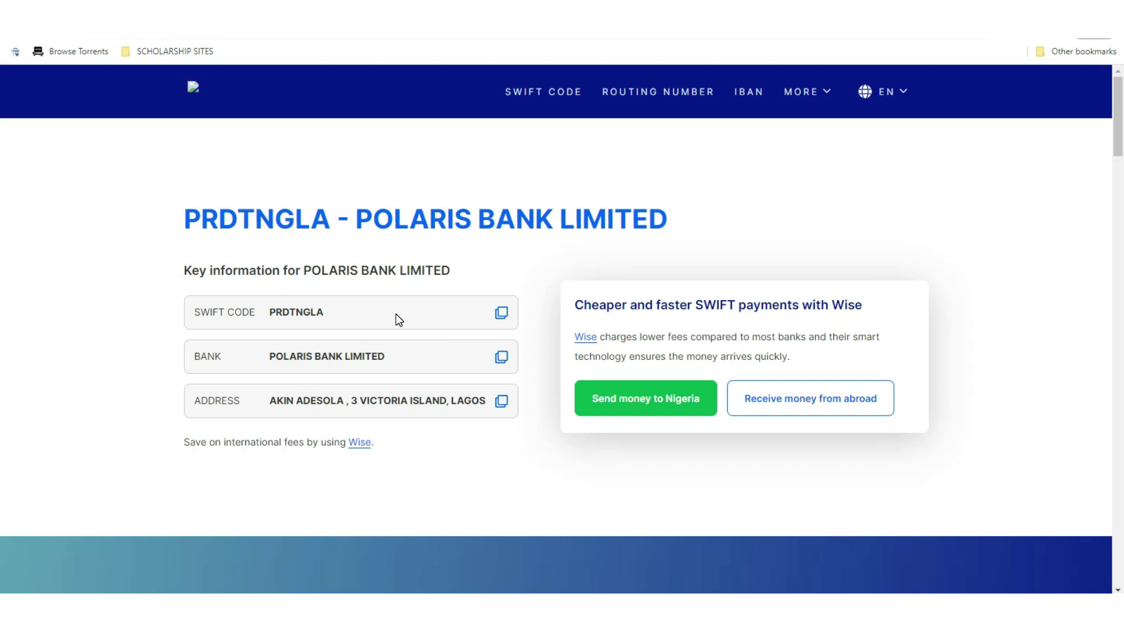
pyautogui.click(503, 315)
# Paste into SWIFT BIC, then enter bank name 'polaris bank' and the account holder's name
pyautogui.click(504, 319)
pyautogui.hotkey('ctrl', 'Tab')
pyautogui.hotkey('ctrl', 'v')
pyautogui.click(362, 308)
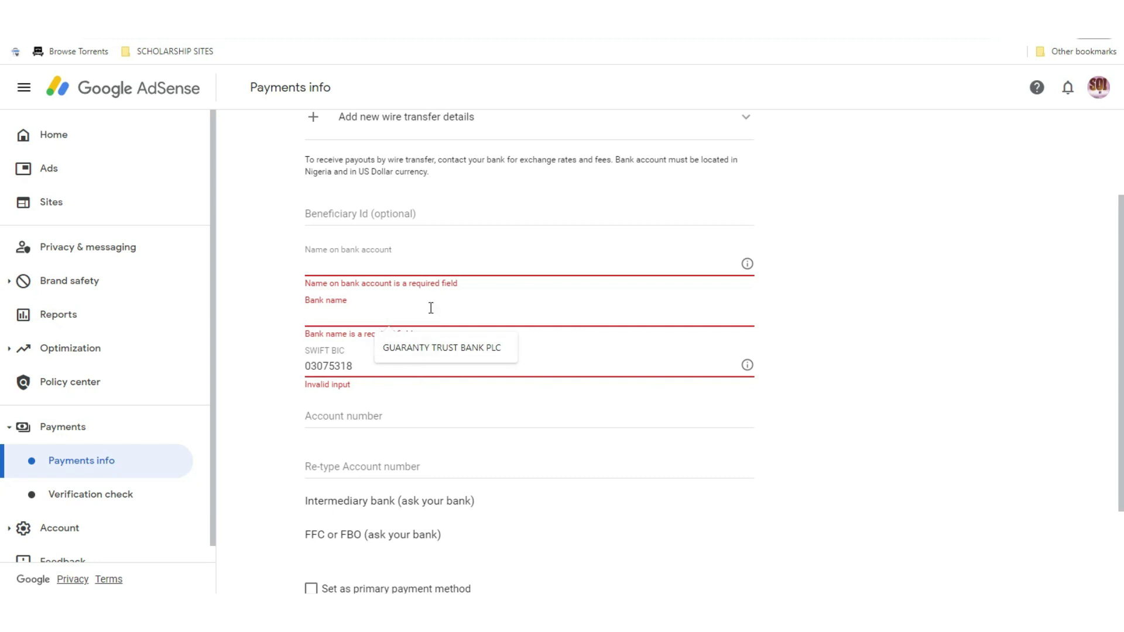
pyautogui.write('polari')
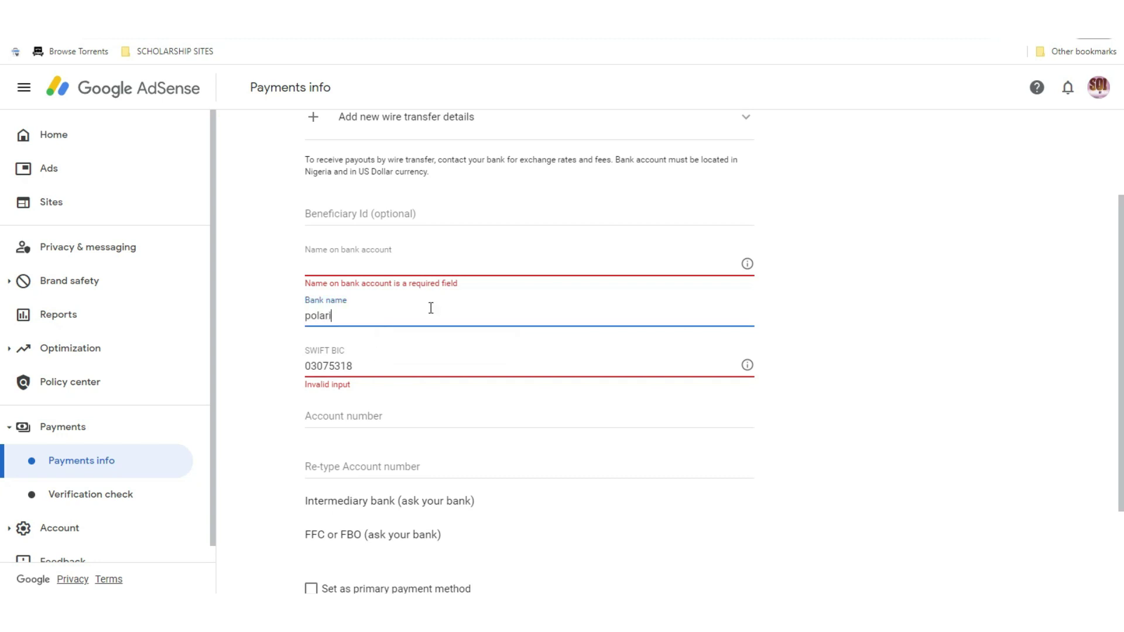
pyautogui.write('s bank')
pyautogui.click(459, 266)
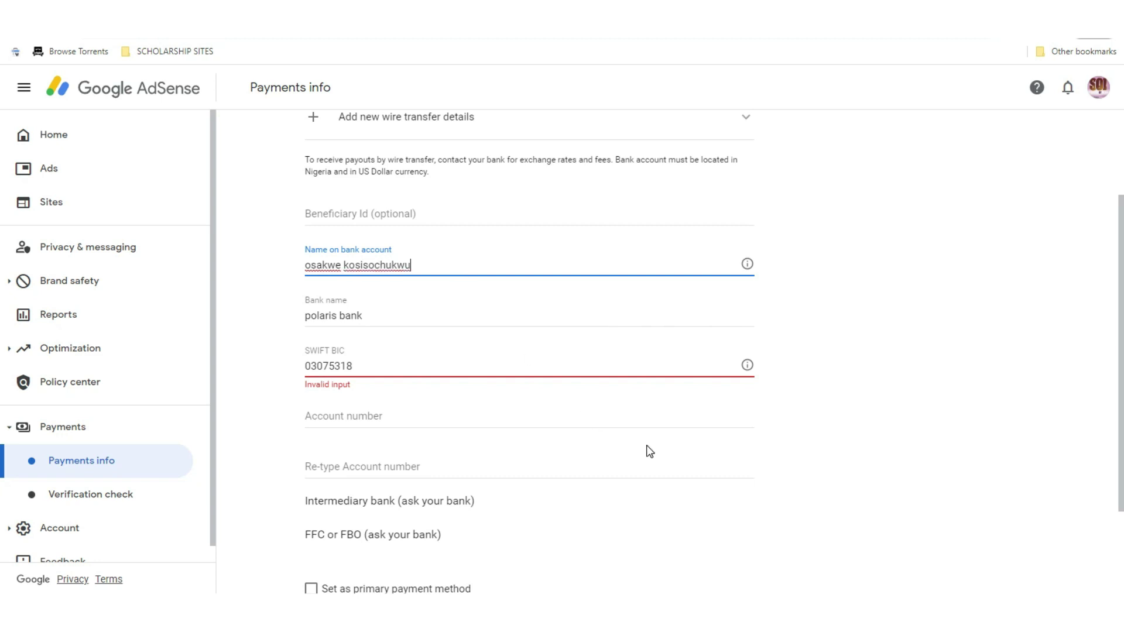
# Step through the account number fields and clear the invalid SWIFT BIC value
pyautogui.click(521, 423)
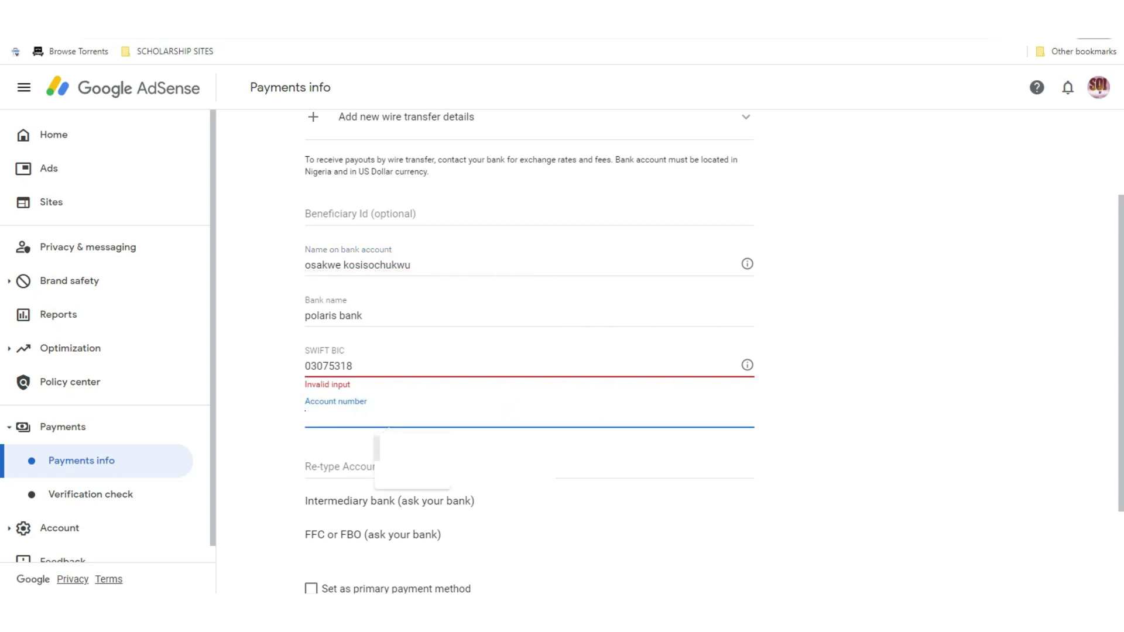
pyautogui.press('Tab')
pyautogui.click(370, 427)
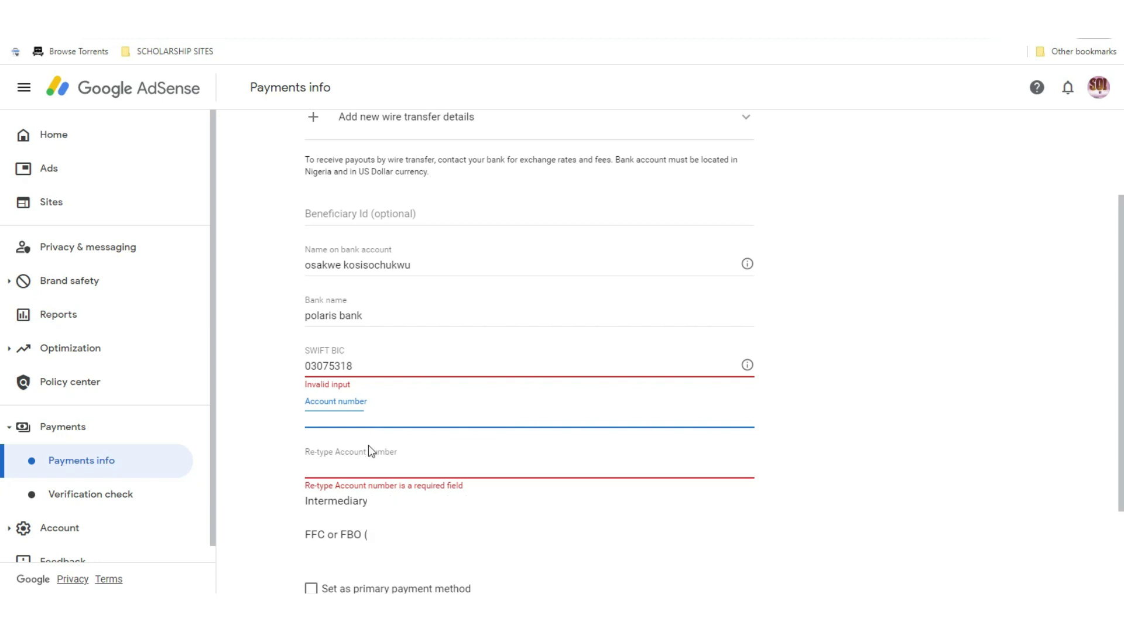
pyautogui.click(372, 471)
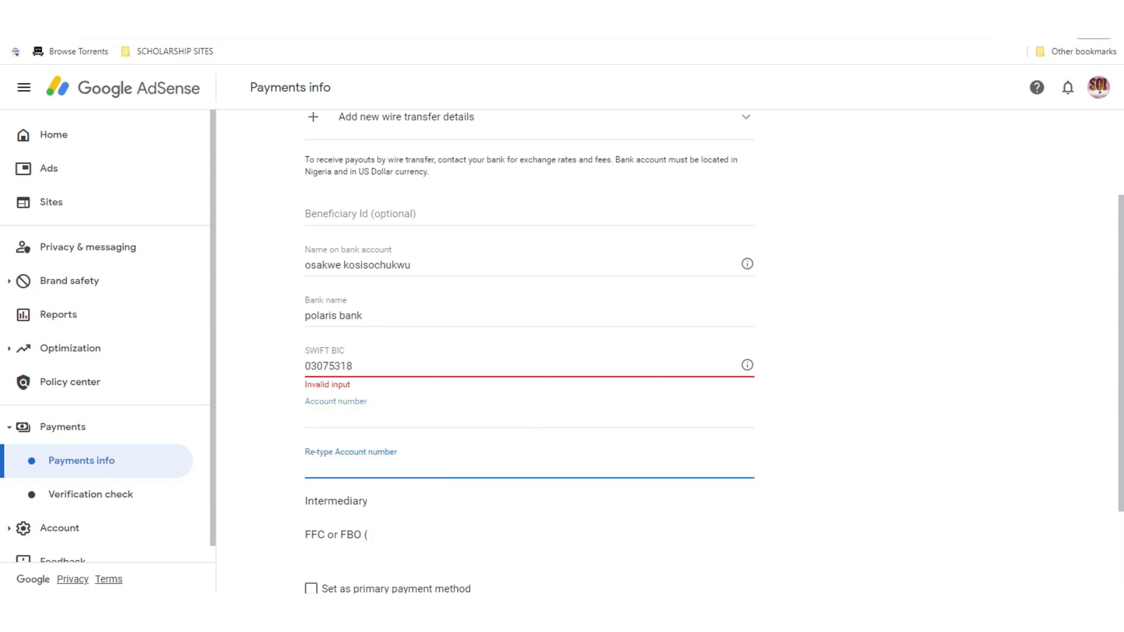
pyautogui.click(369, 365)
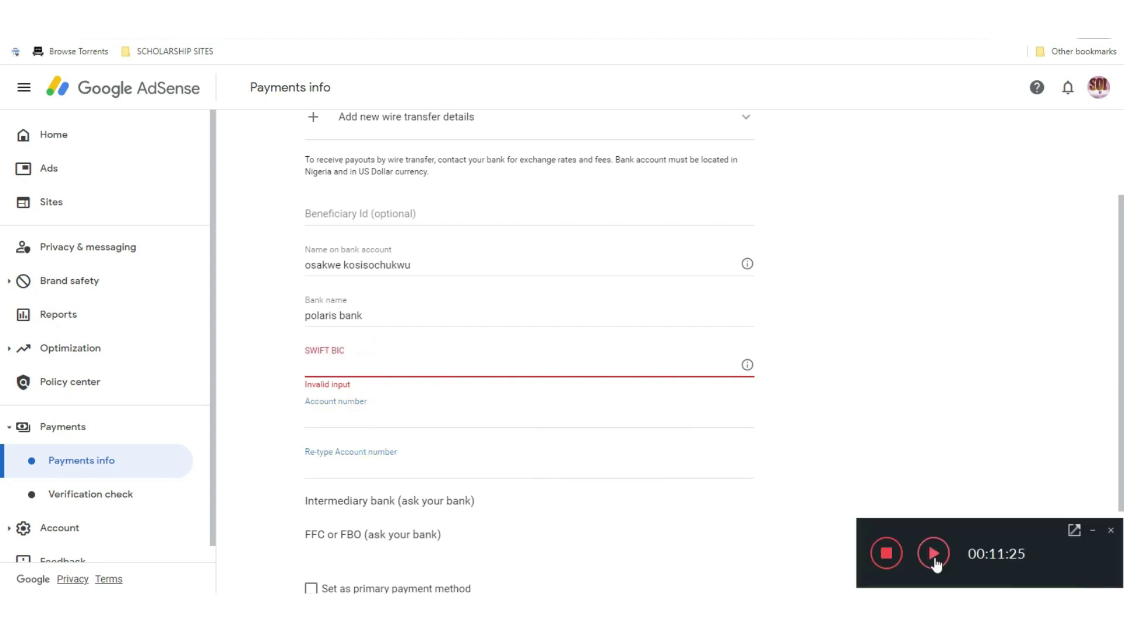
pyautogui.click(933, 553)
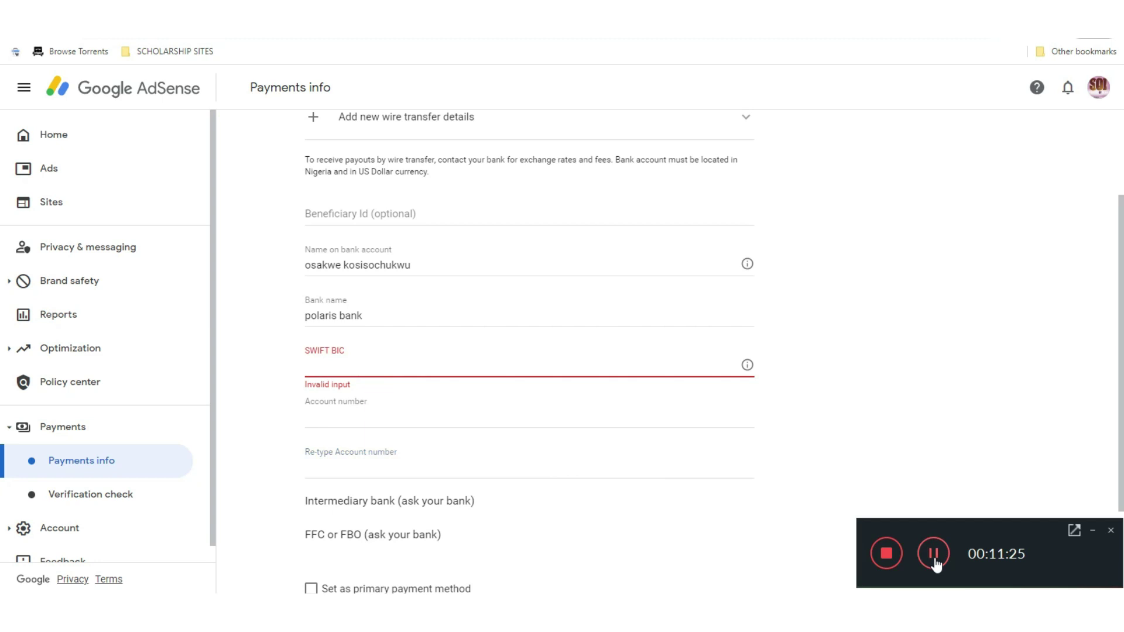
pyautogui.click(1092, 530)
# Copy PRDTNGLA again from the Polaris page and paste it into the SWIFT BIC field
pyautogui.hotkey('ctrl', 'Tab')
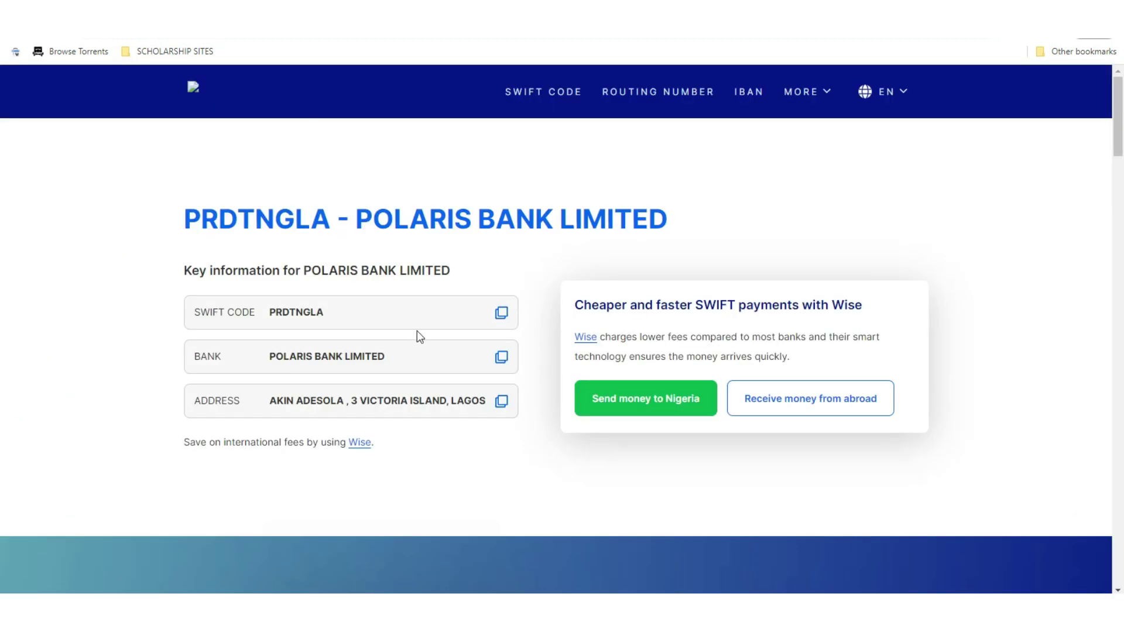
pyautogui.click(501, 314)
pyautogui.click(501, 314)
pyautogui.moveTo(333, 317); pyautogui.dragTo(272, 314)
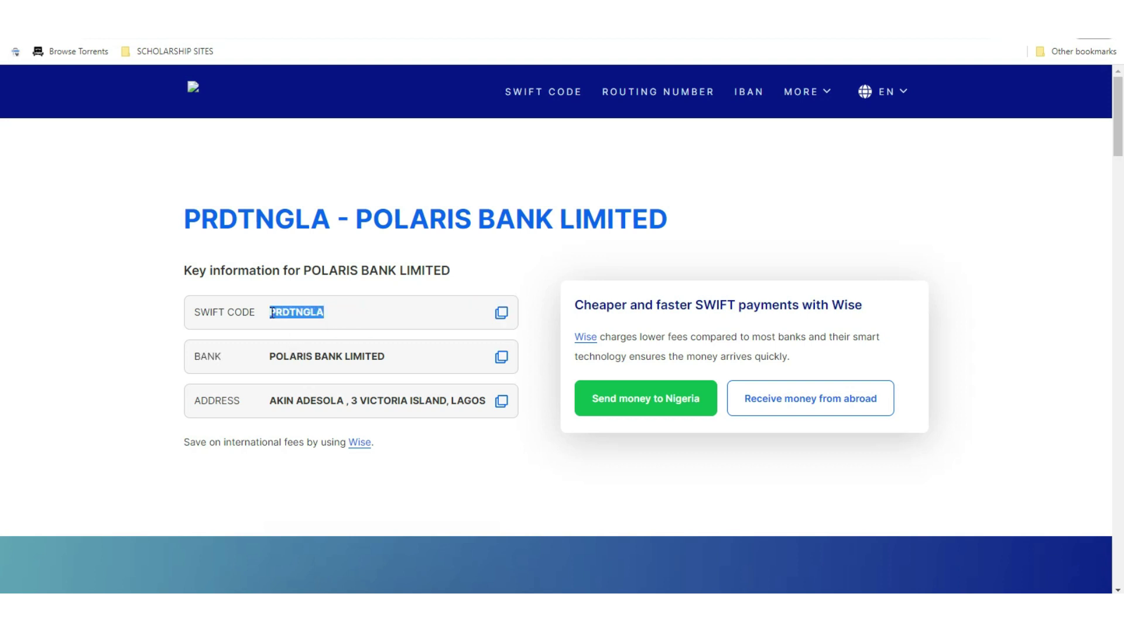
pyautogui.hotkey('ctrl', 'shift', 'Tab')
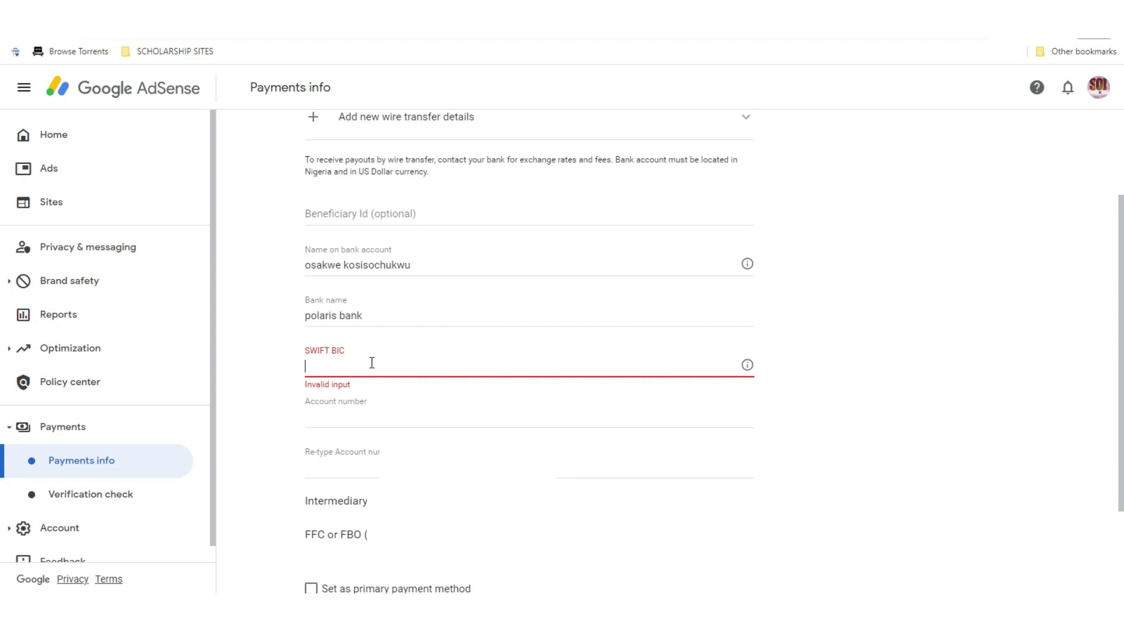
pyautogui.hotkey('ctrl', 'v')
pyautogui.click(846, 383)
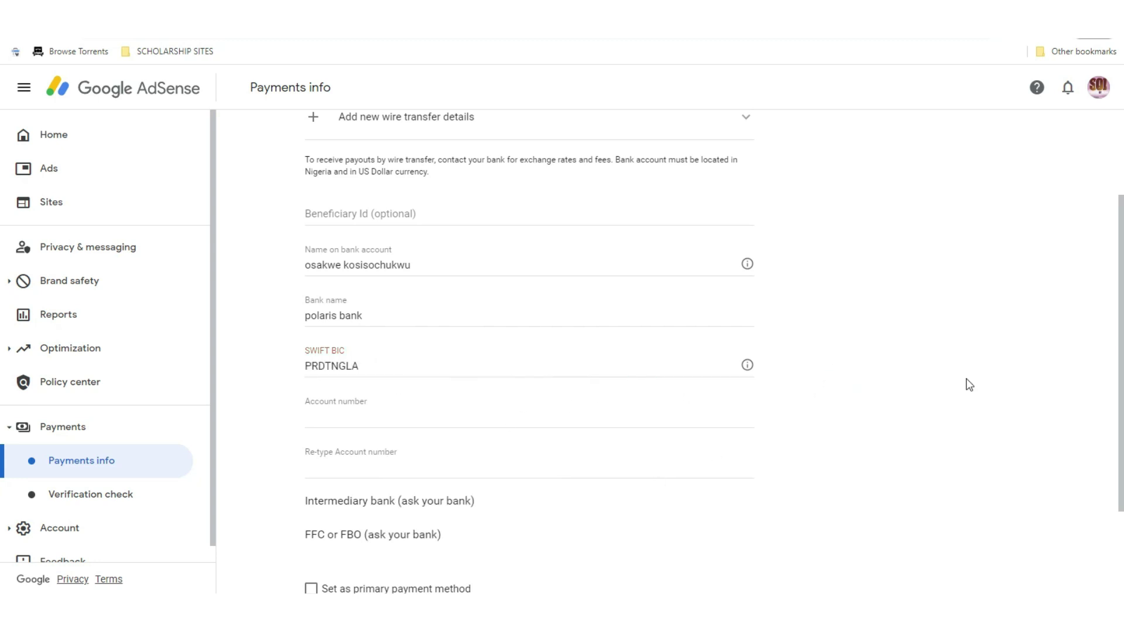
# Scroll up and down through the filled wire transfer form to review its details
pyautogui.scroll(-2, 738, 410)
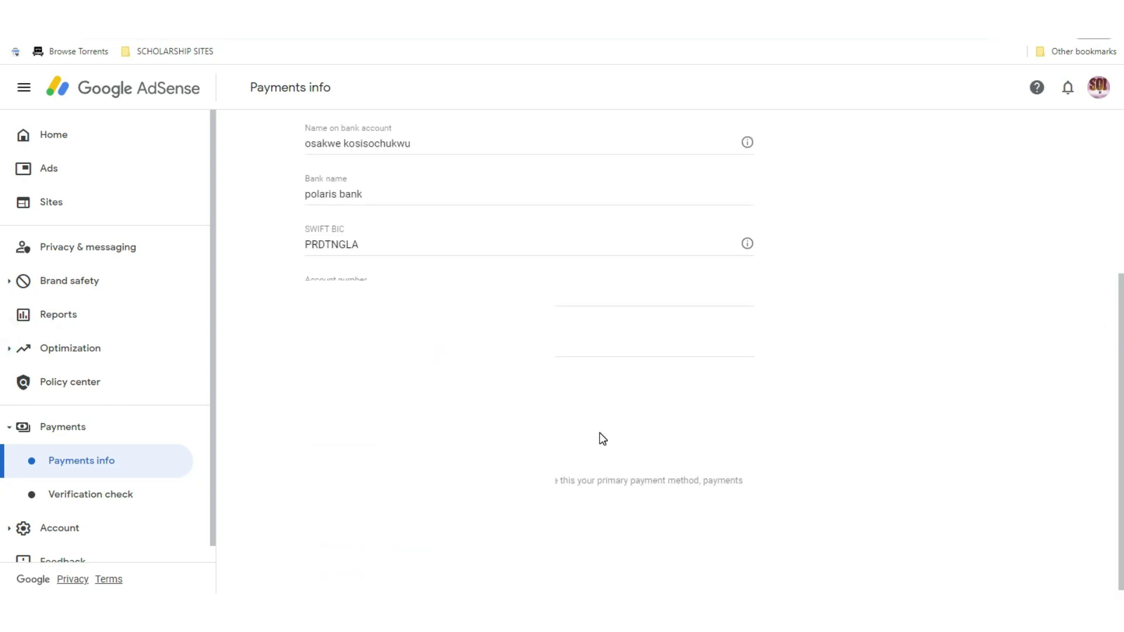
pyautogui.scroll(2, 1107, 359)
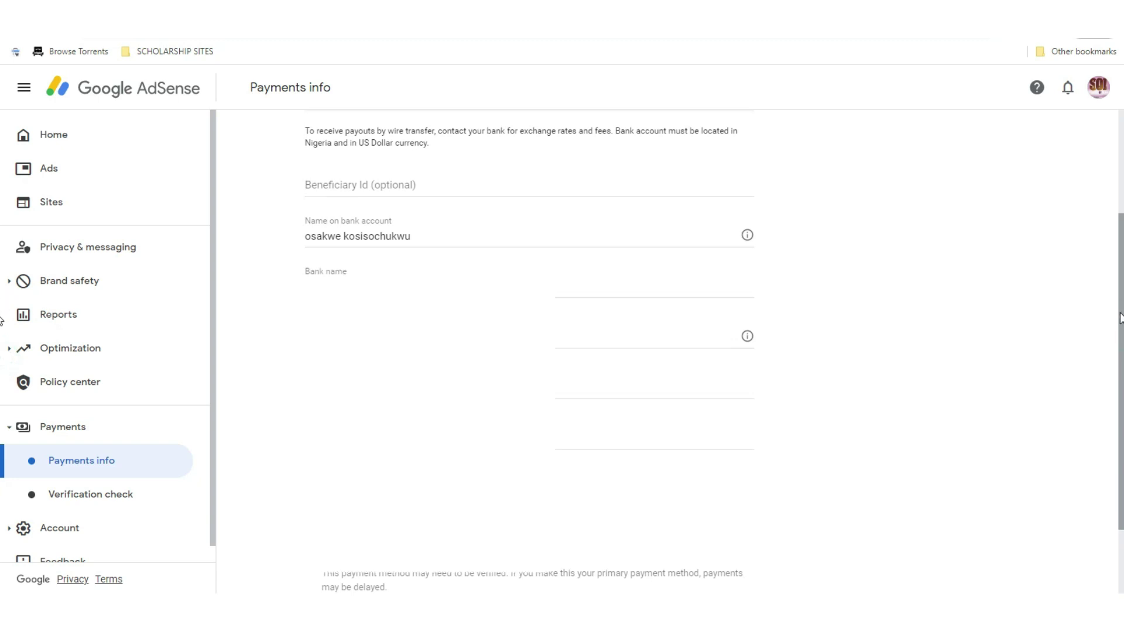
pyautogui.scroll(-1, 1120, 306)
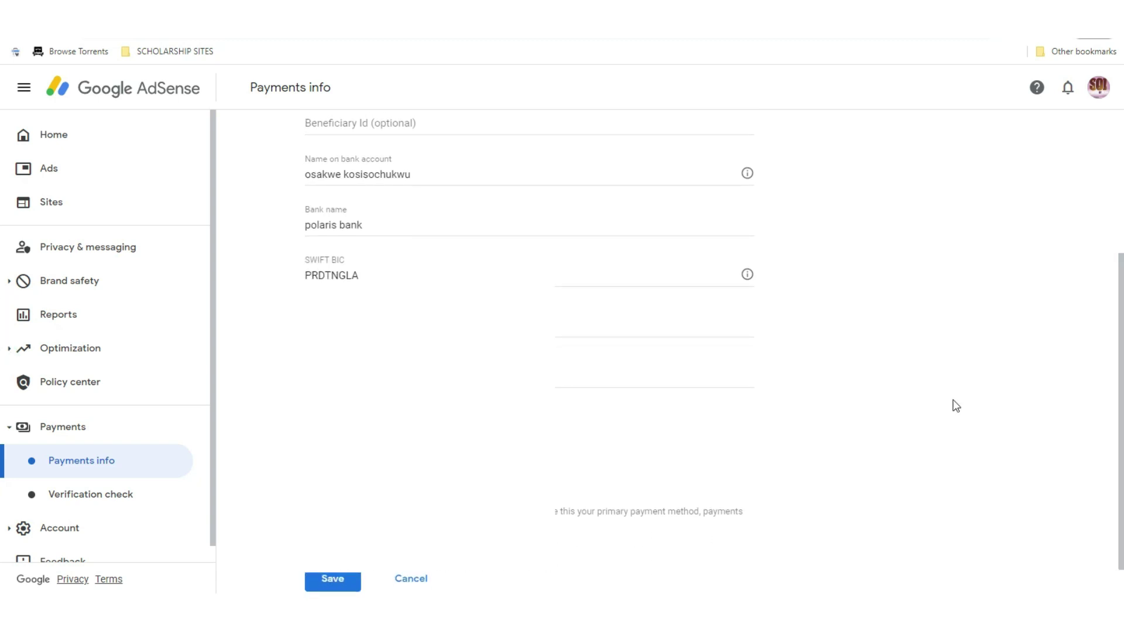
pyautogui.scroll(3, 2, 337)
pyautogui.scroll(-1, 3, 266)
pyautogui.scroll(1, 3, 258)
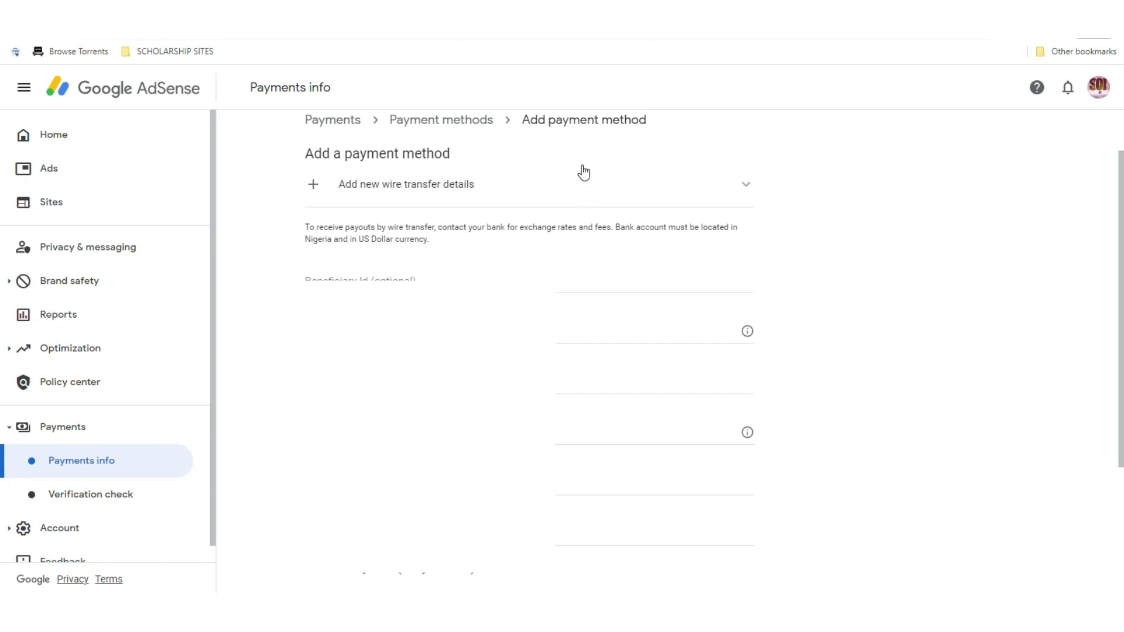
pyautogui.scroll(-2, 3, 351)
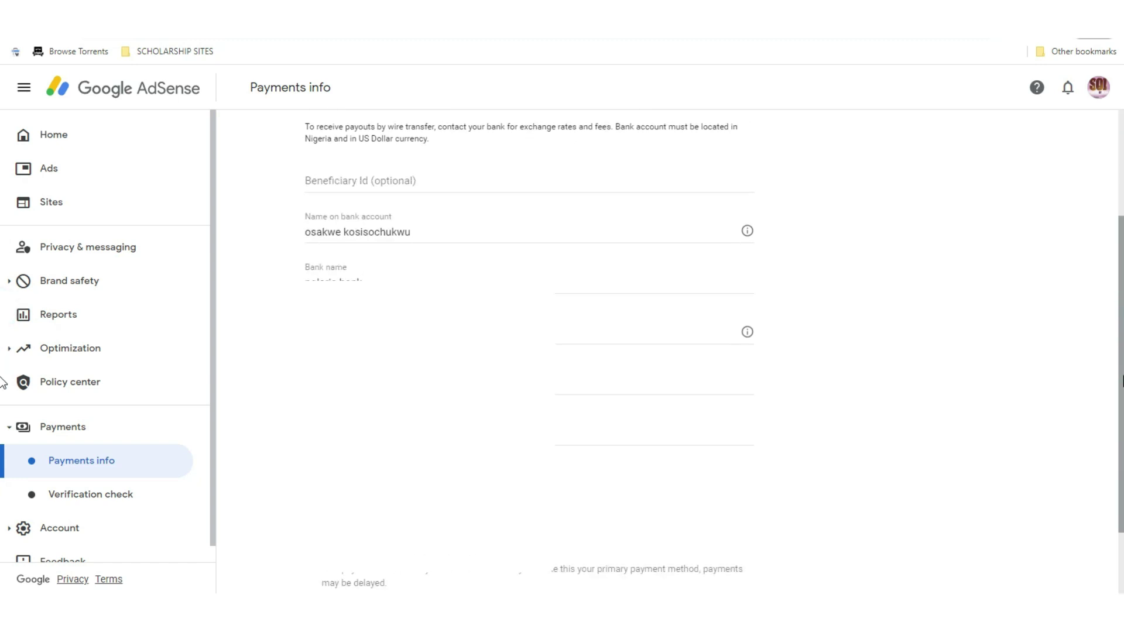
pyautogui.scroll(-1, 3, 383)
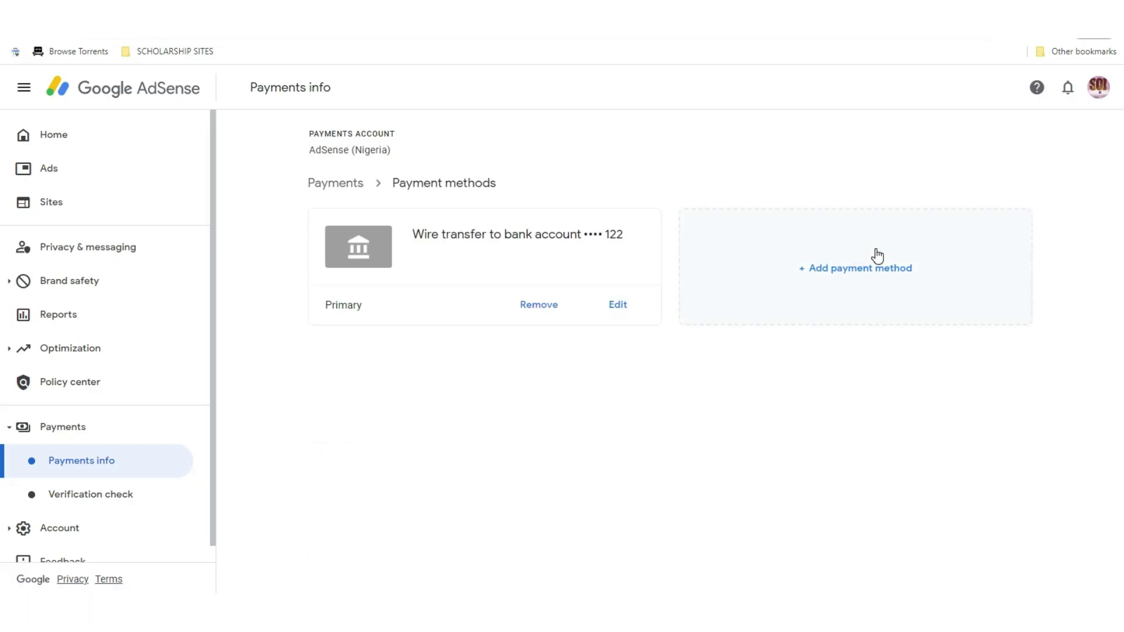
pyautogui.click(875, 254)
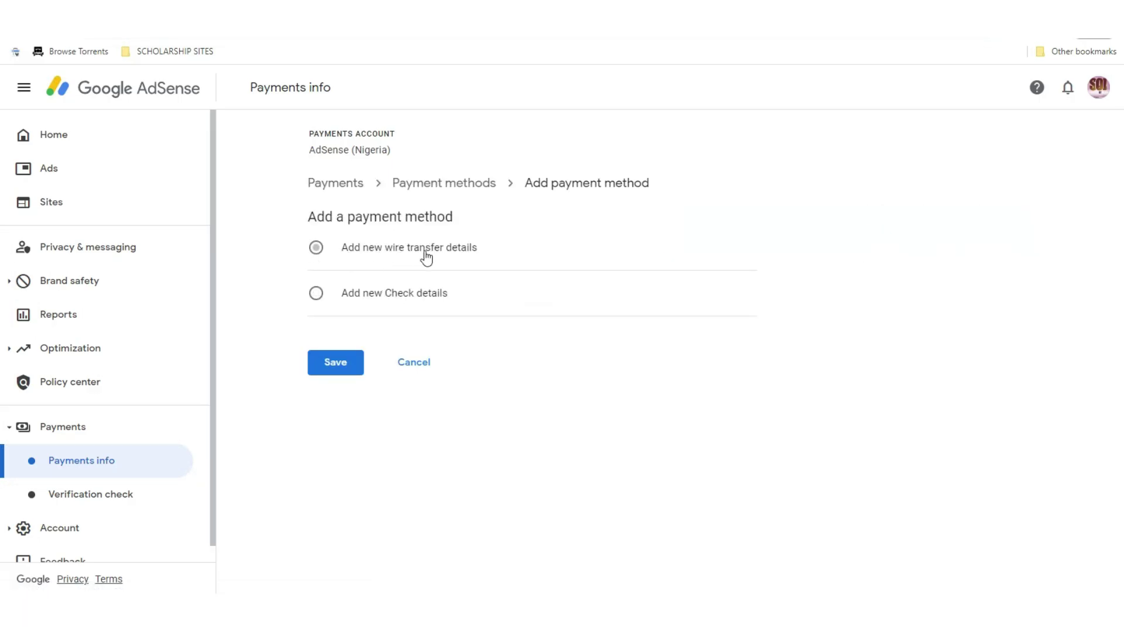
pyautogui.click(352, 297)
pyautogui.click(404, 259)
pyautogui.click(381, 280)
pyautogui.click(418, 270)
pyautogui.click(429, 375)
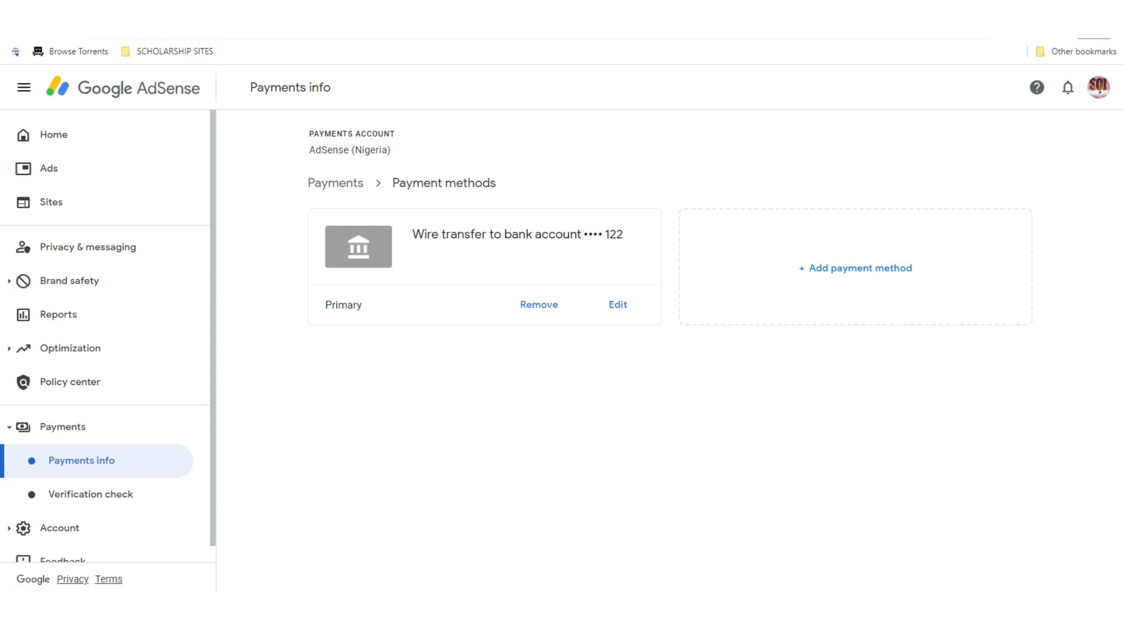
pyautogui.moveTo(736, 612)
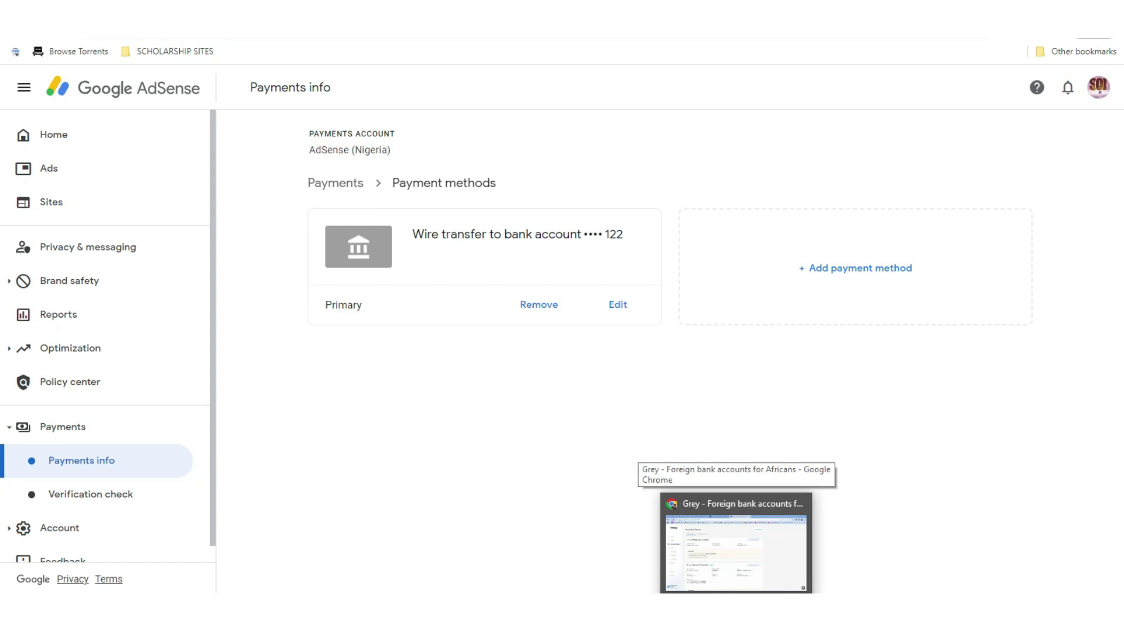
# Bring the Grey Chrome window to the front from the taskbar
pyautogui.click(736, 545)
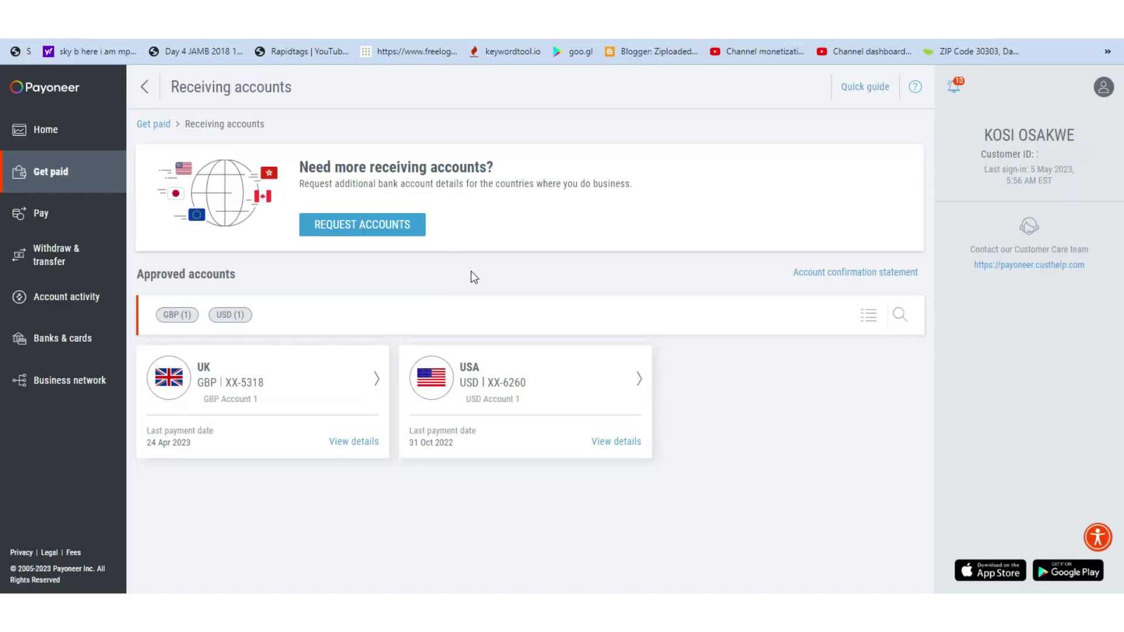
pyautogui.click(619, 442)
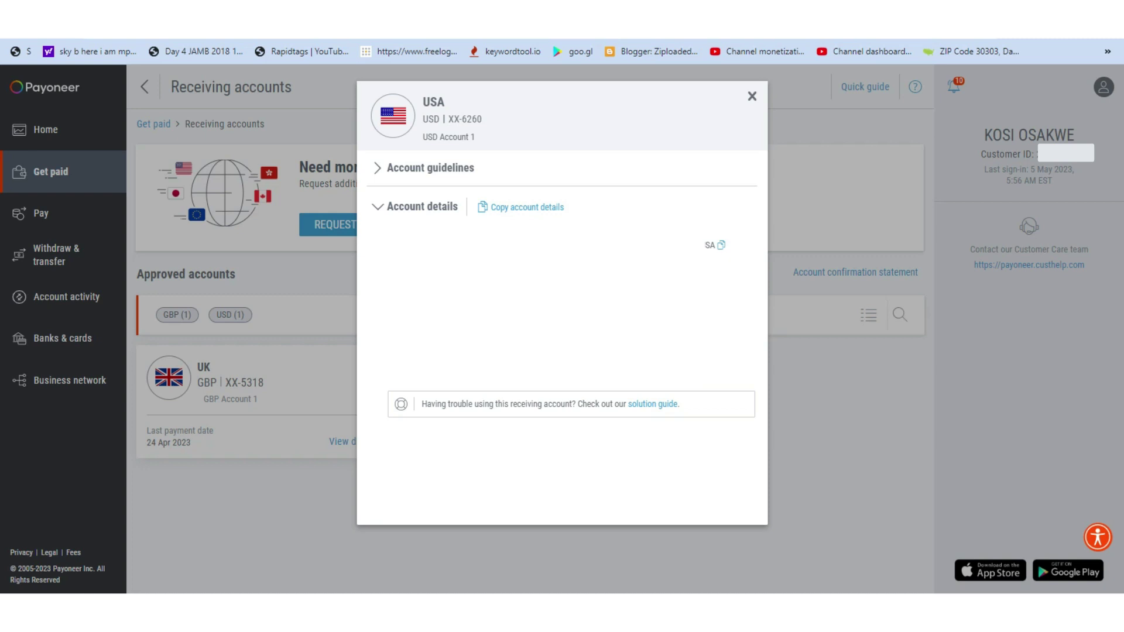
pyautogui.click(752, 97)
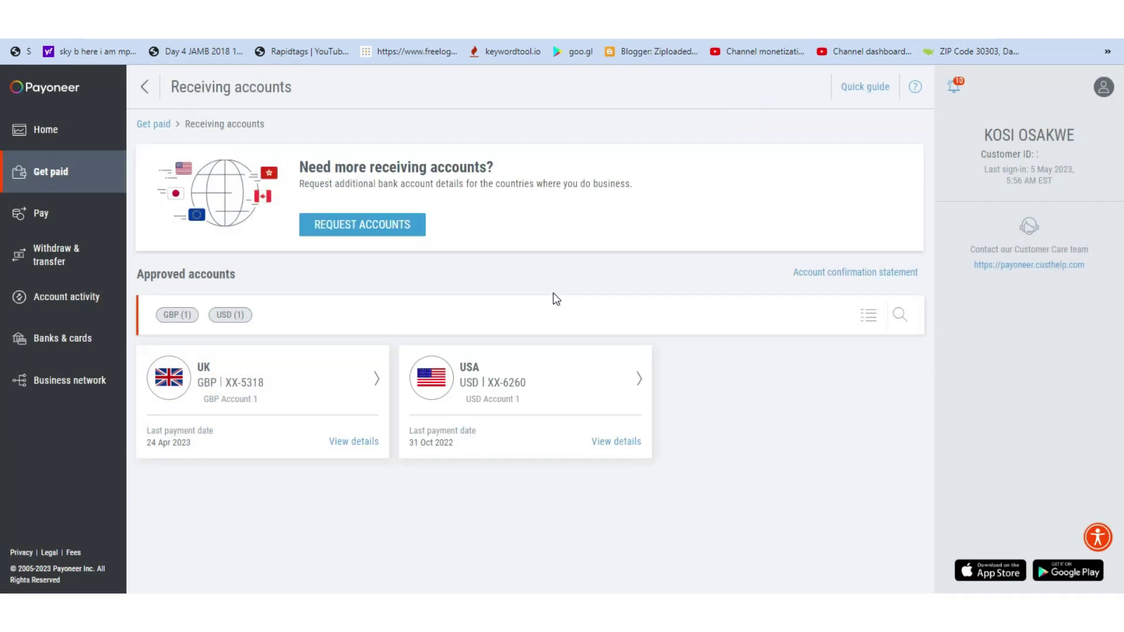